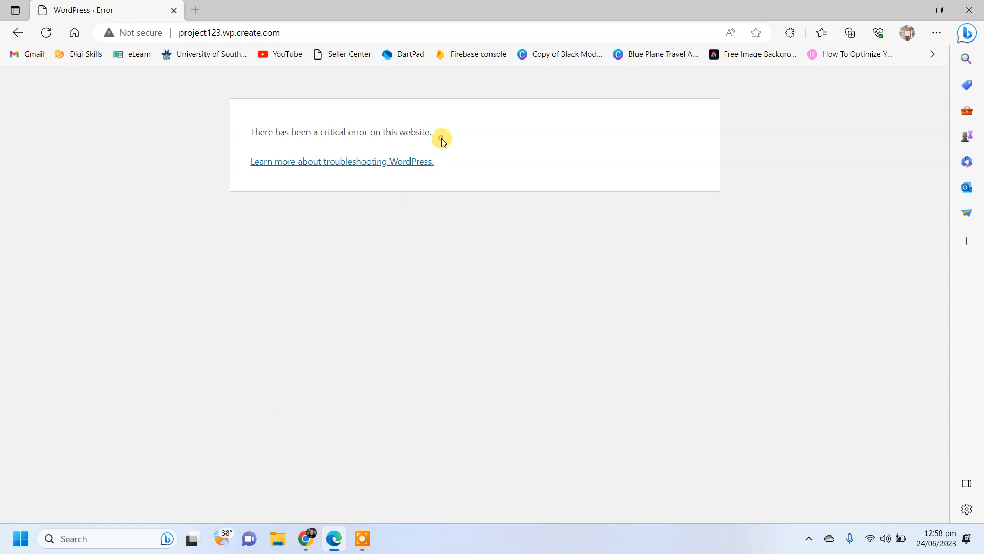
Review the site's critical error message, switch to Chrome to read the error details in the WordPress notification email, and close that email
left_click_drag(442, 139, 281, 132)
left_click(317, 547)
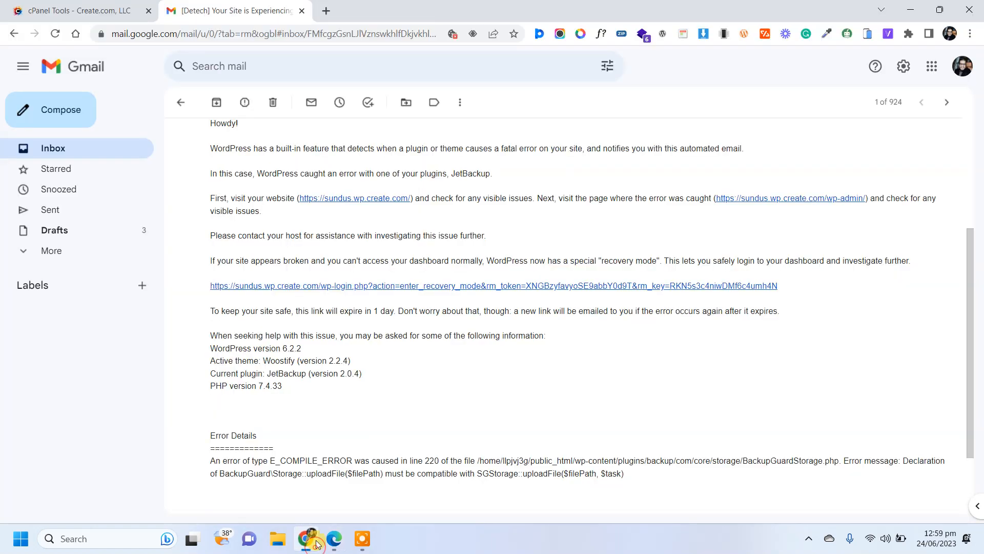
scroll(374, 331, "down", 3)
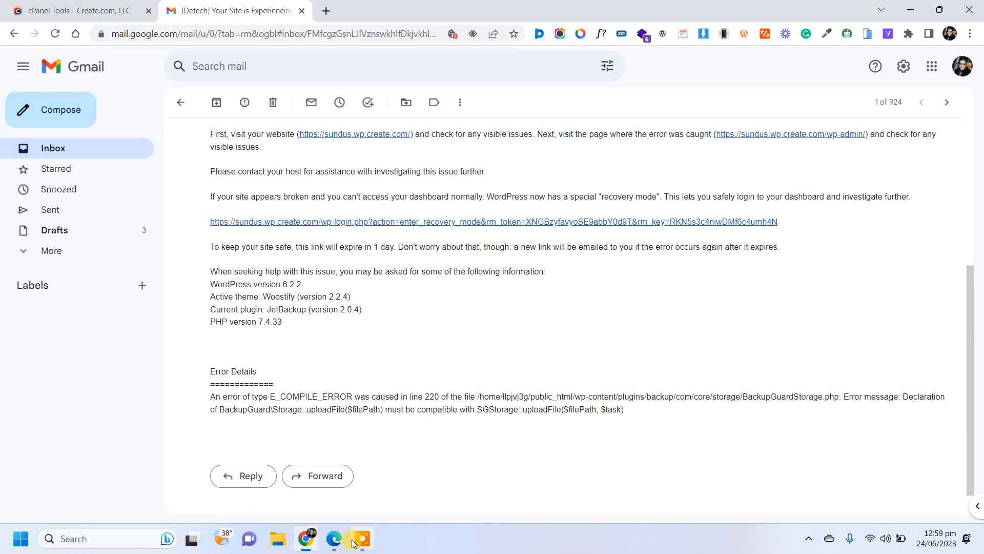
left_click(303, 11)
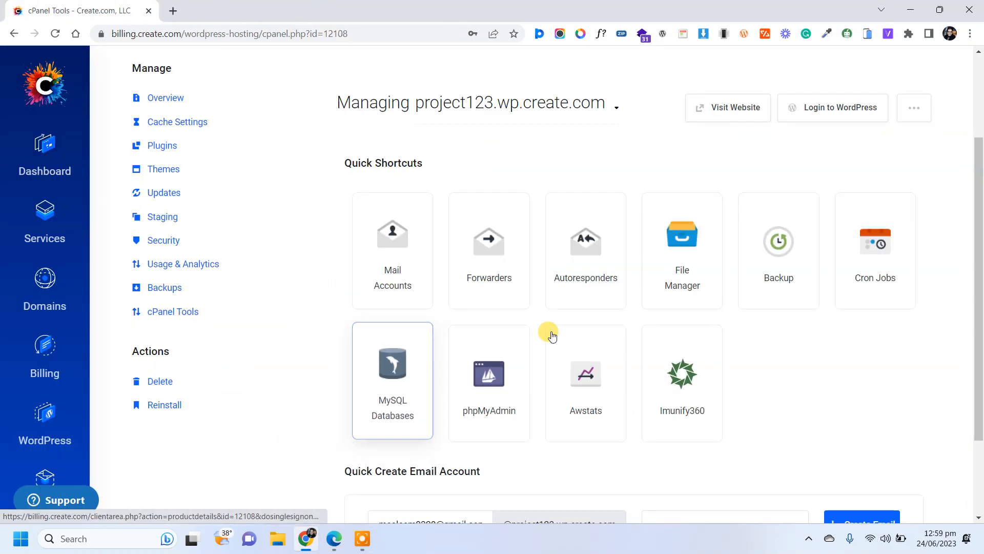
Open the hosting File Manager and browse to the public_html/wp-content/plugins folder, glancing at the site's error page in Edge
left_click(660, 270)
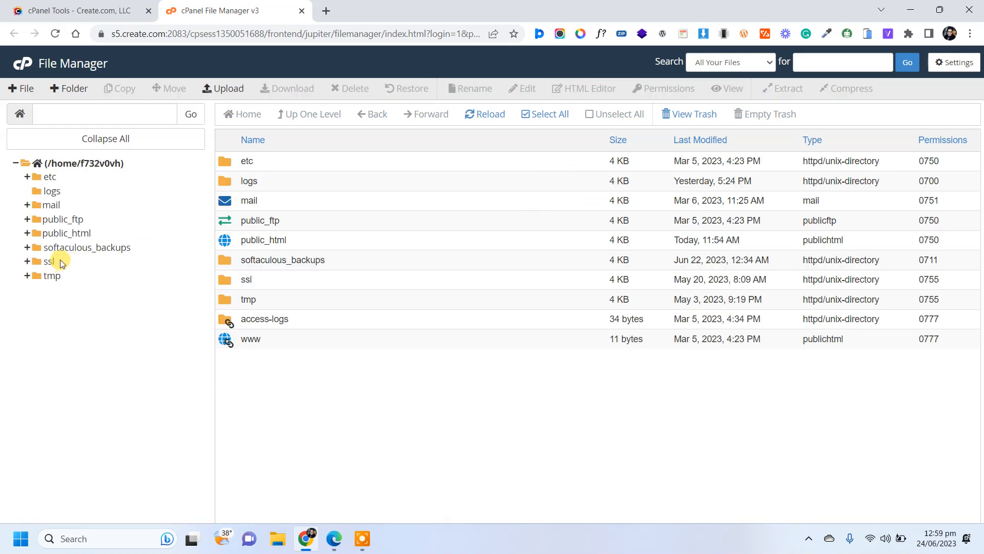
left_click(80, 235)
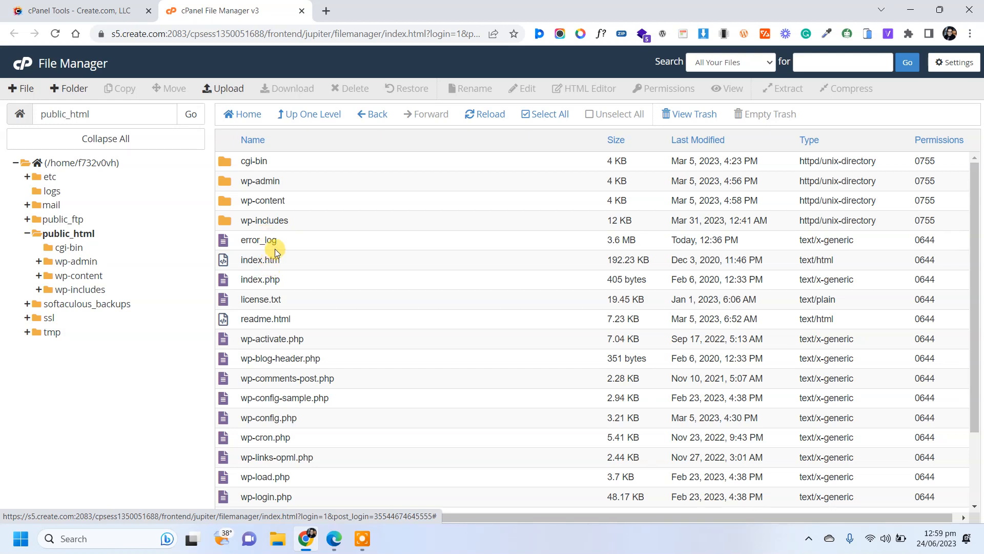
double_click(312, 200)
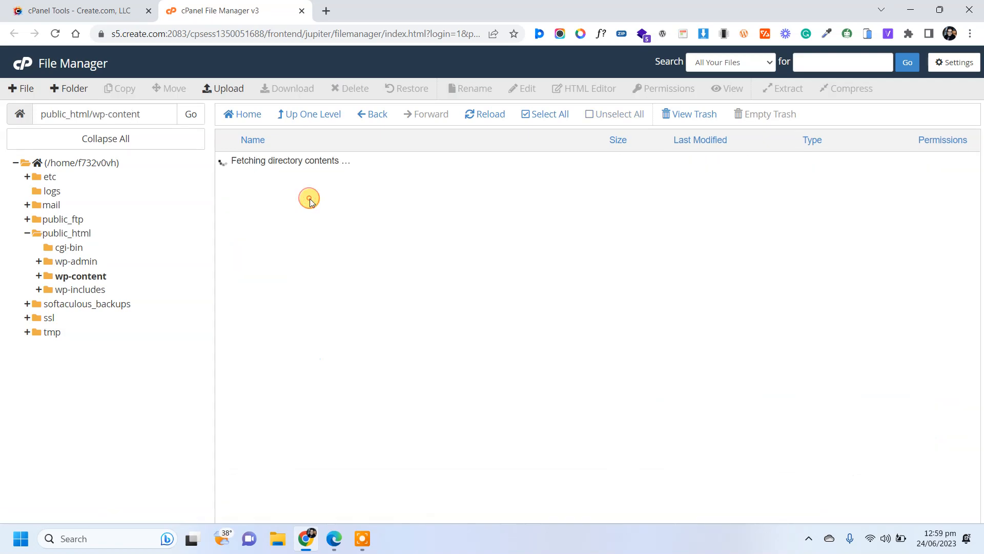
double_click(288, 223)
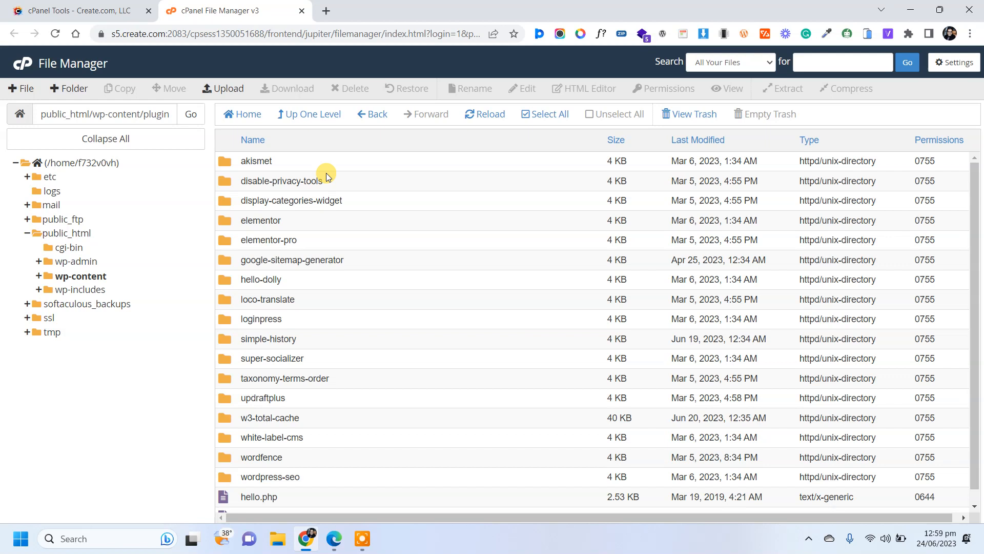
scroll(335, 242, "down", 1)
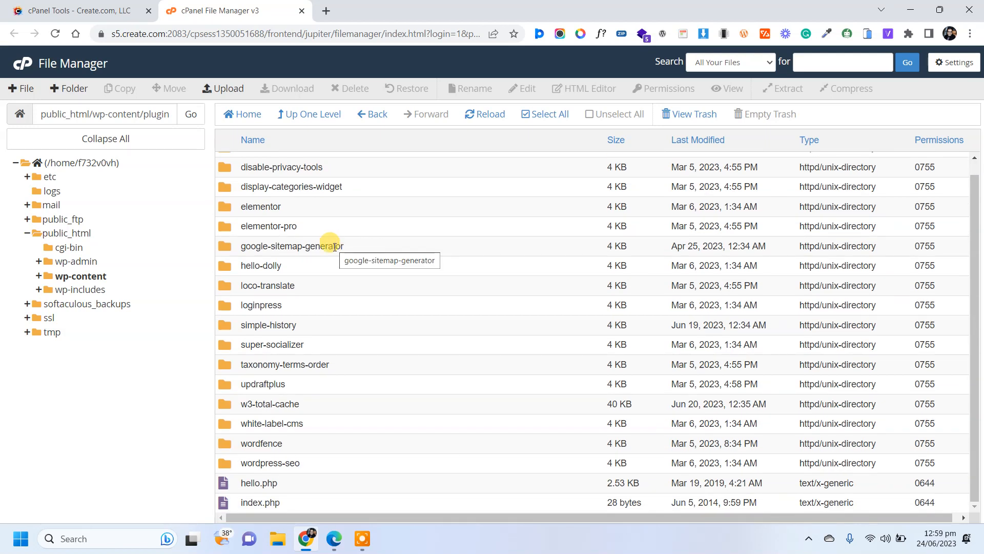
scroll(330, 242, "up", 1)
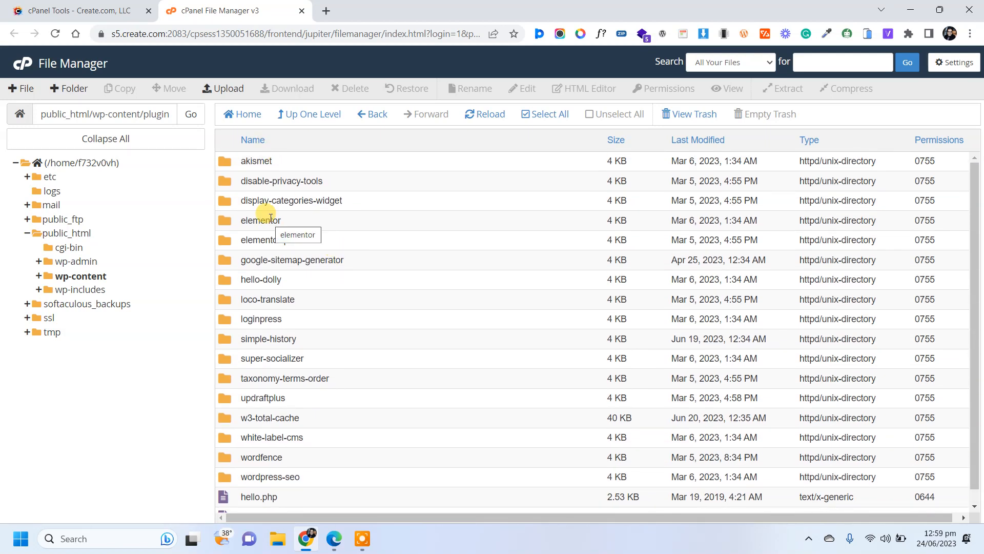
left_click(338, 540)
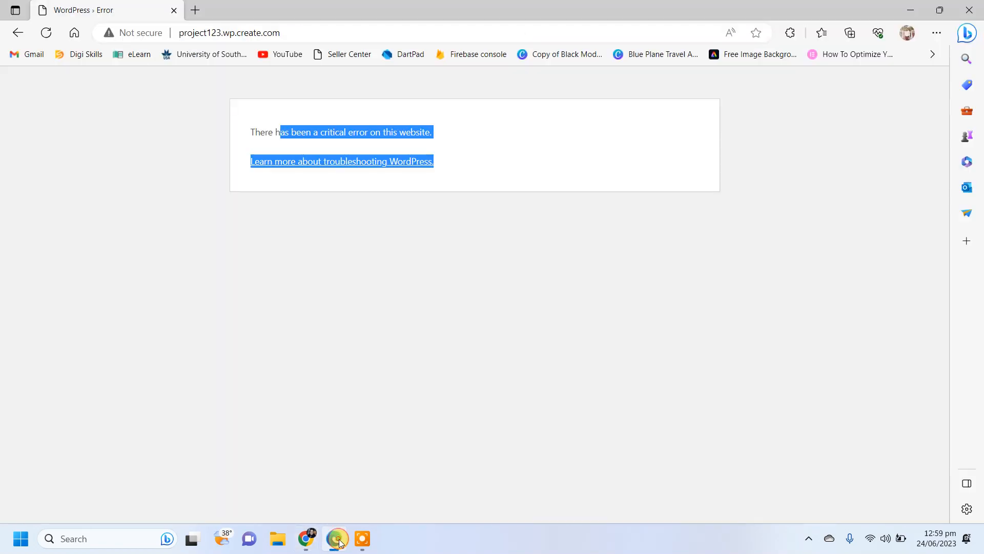
left_click(339, 542)
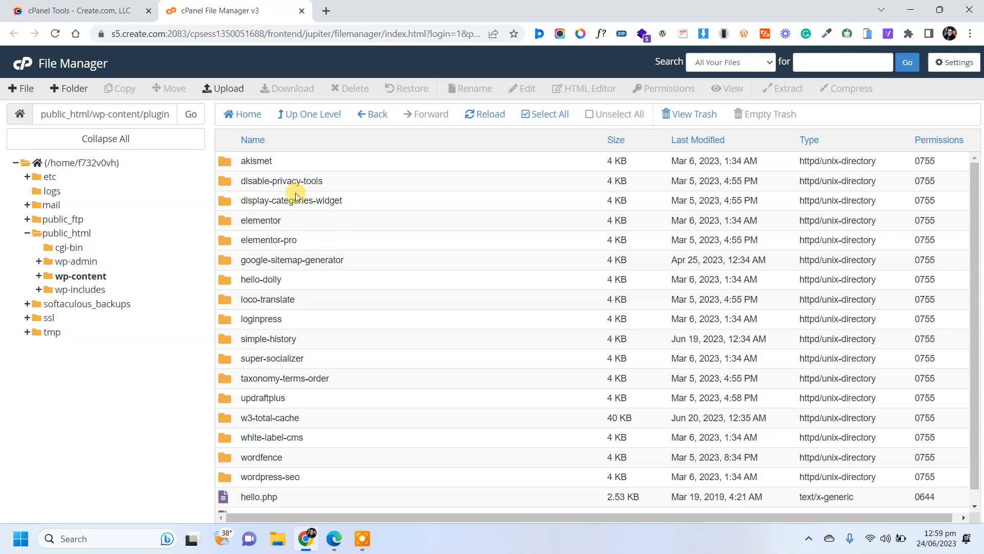
Rename the akismet plugin folder to akismet1 and reload the website in Edge to test it
right_click(308, 162)
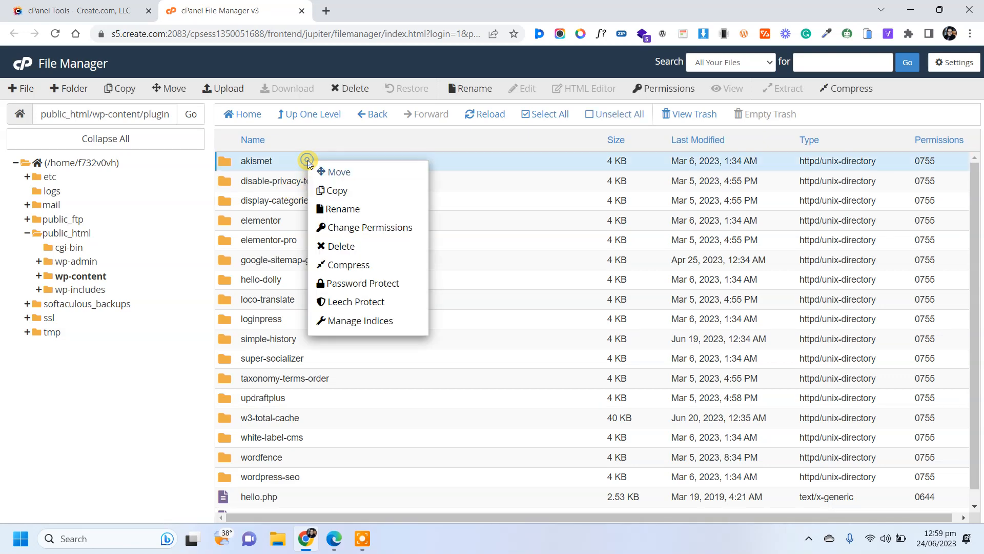
left_click(354, 207)
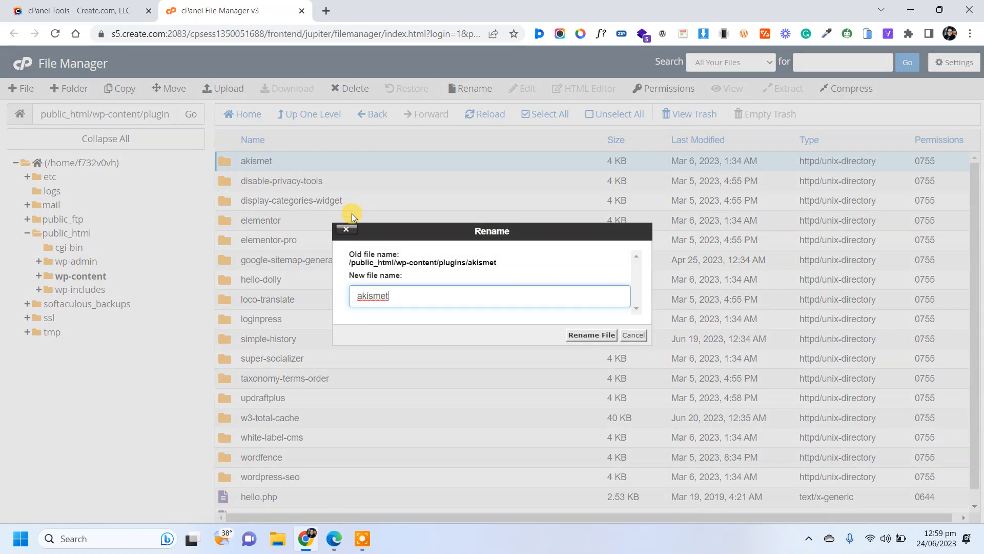
type("1")
left_click(585, 343)
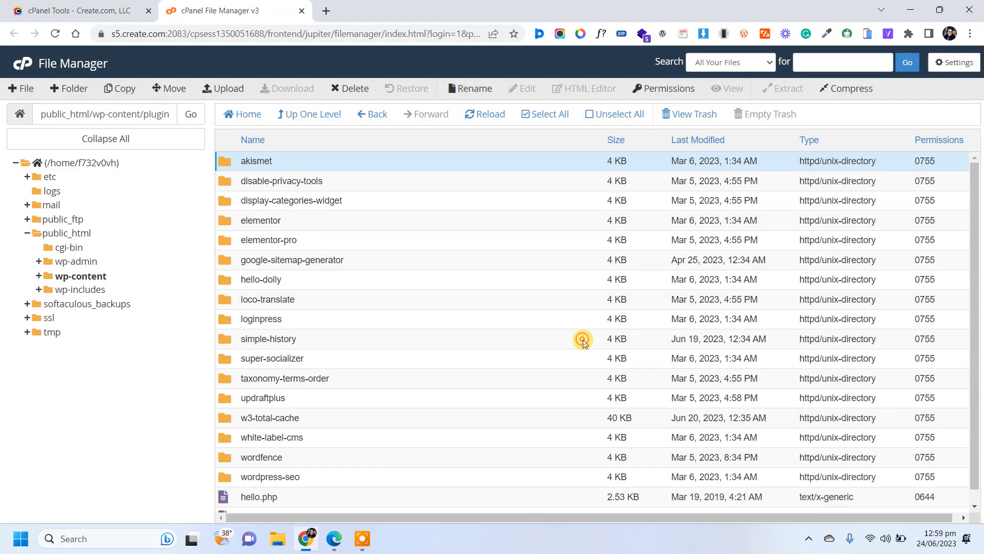
left_click(333, 539)
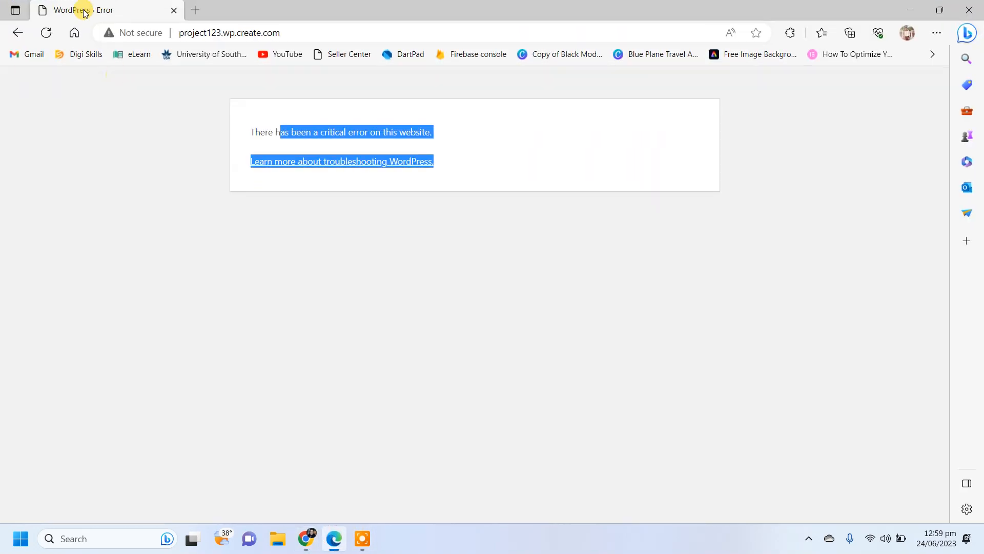
left_click(47, 34)
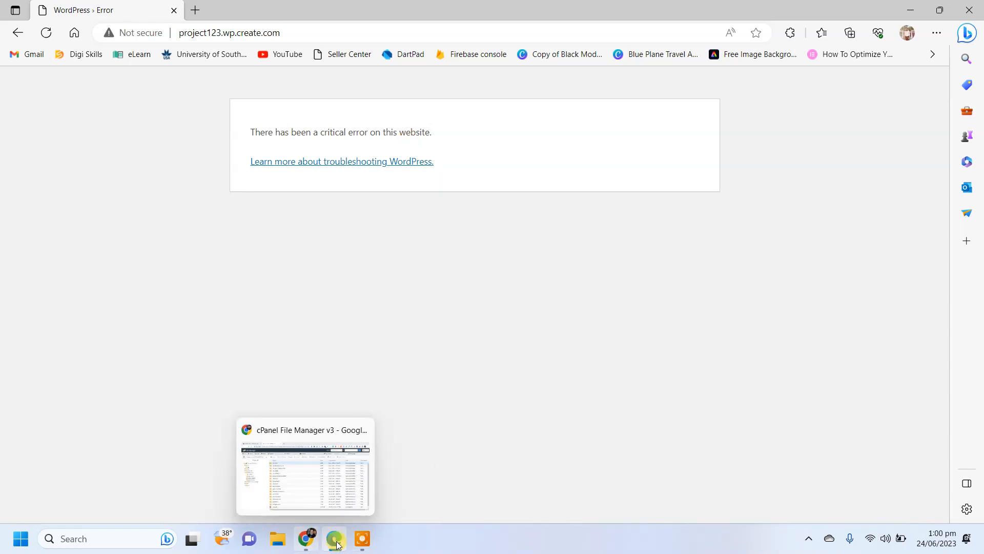
Return to the File Manager in Chrome, rename the disable-privacy-tools folder to disable-privacy-tools1, and reload the website in Edge
left_click(308, 544)
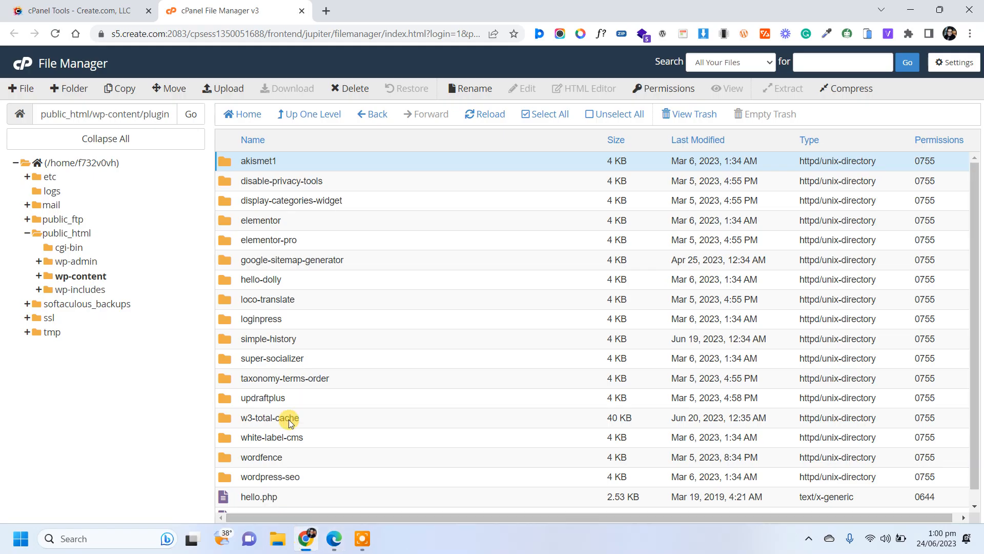
left_click(328, 182)
right_click(330, 183)
left_click(359, 226)
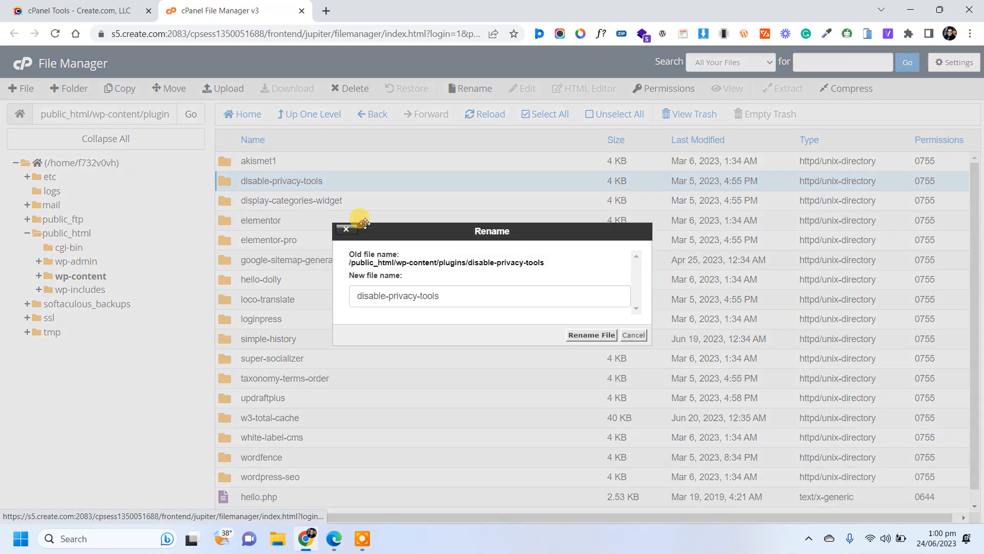
type("1")
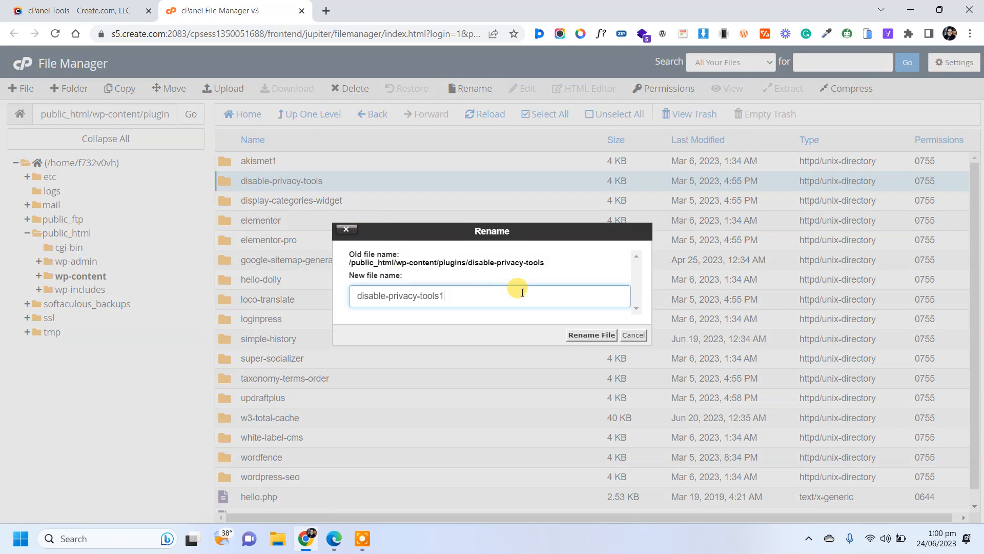
left_click(586, 335)
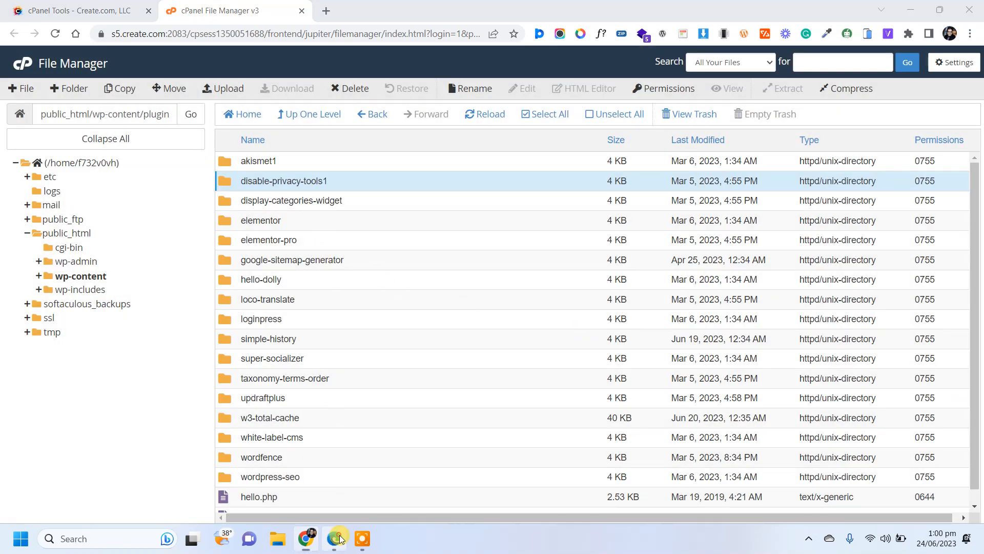
left_click(334, 539)
left_click(46, 33)
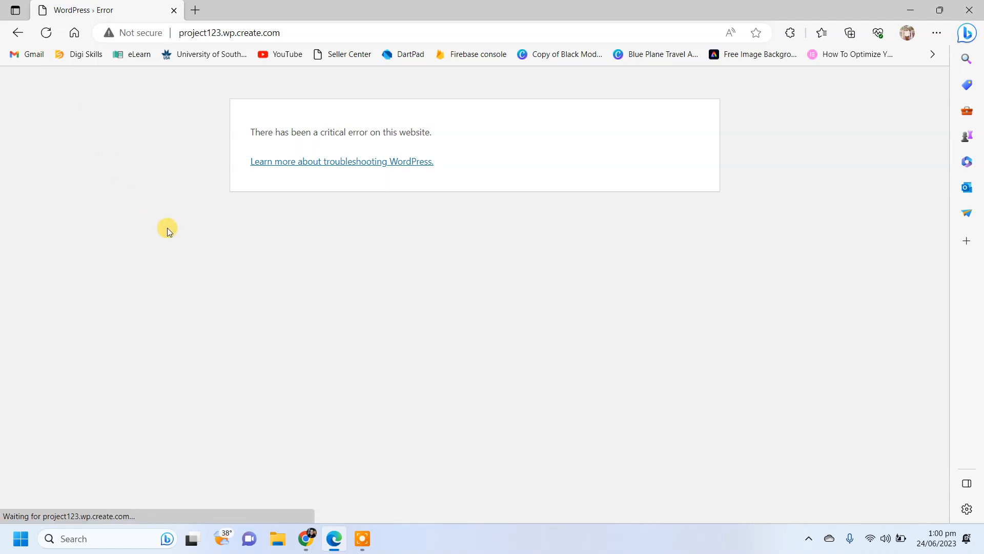
Return to the File Manager in Chrome, rename the display-categories-widget folder to display-categories-widget1, and reload the website in Edge
left_click(314, 542)
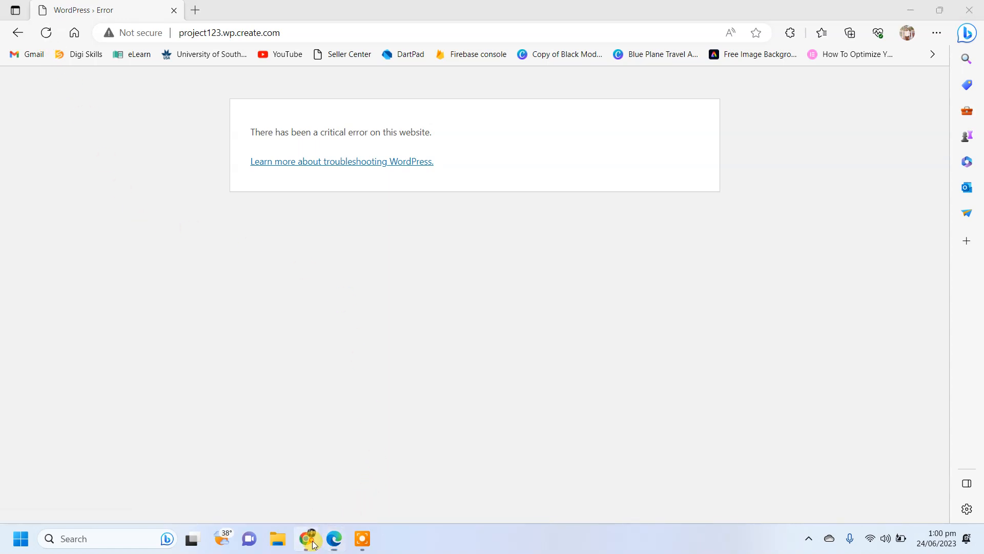
right_click(370, 204)
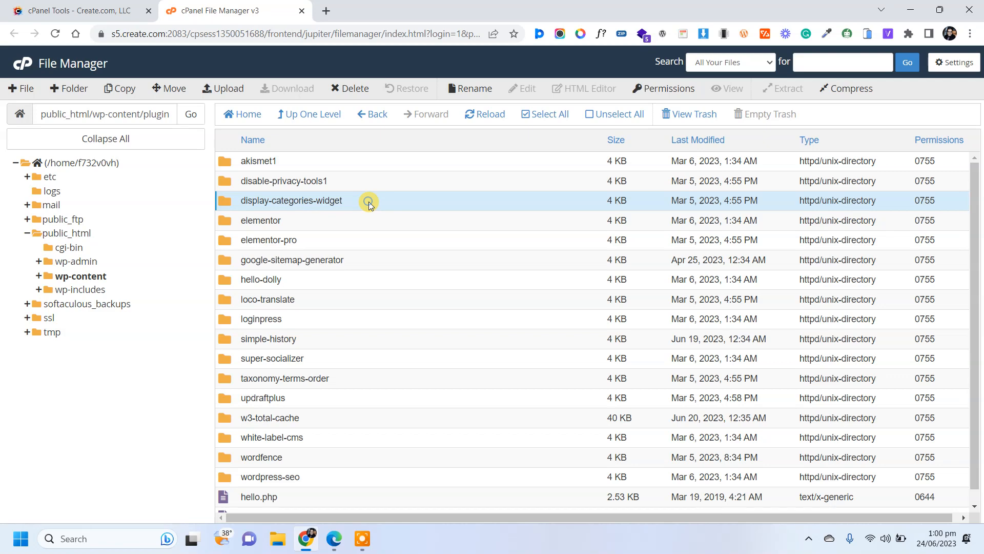
left_click(404, 252)
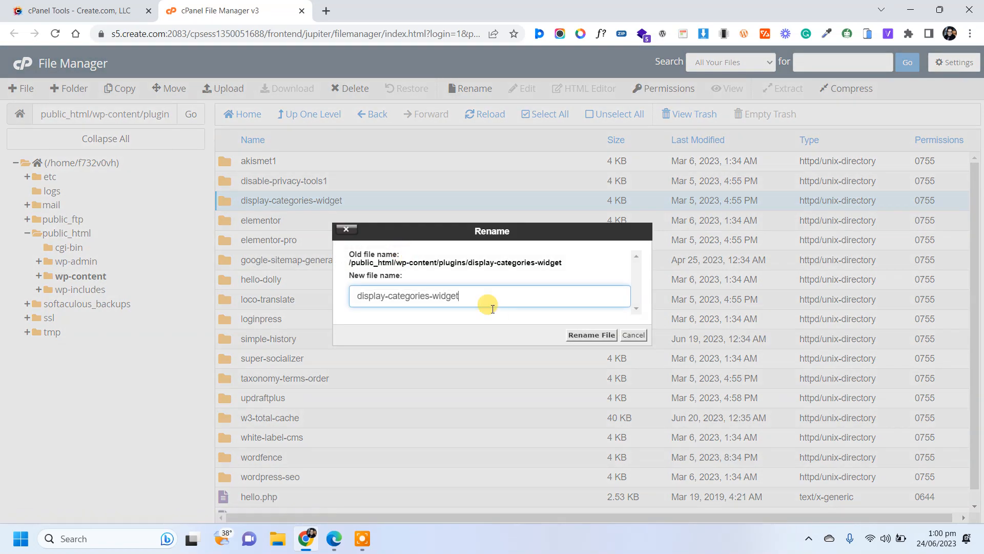
left_click(573, 336)
left_click(334, 538)
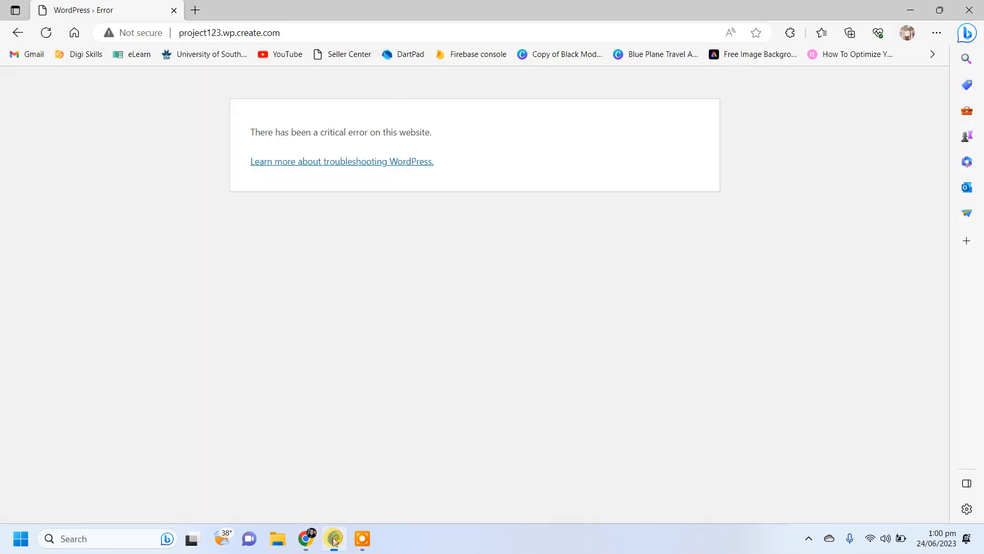
left_click(46, 33)
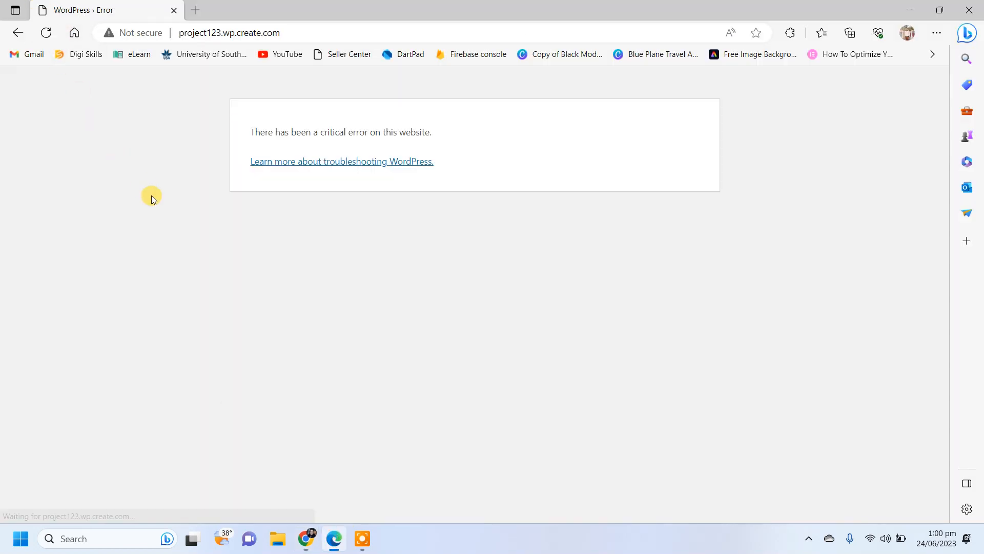
Return to the File Manager in Chrome, rename the elementor folder to elementor1, and reload the website in Edge
left_click(318, 544)
left_click(337, 221)
right_click(338, 221)
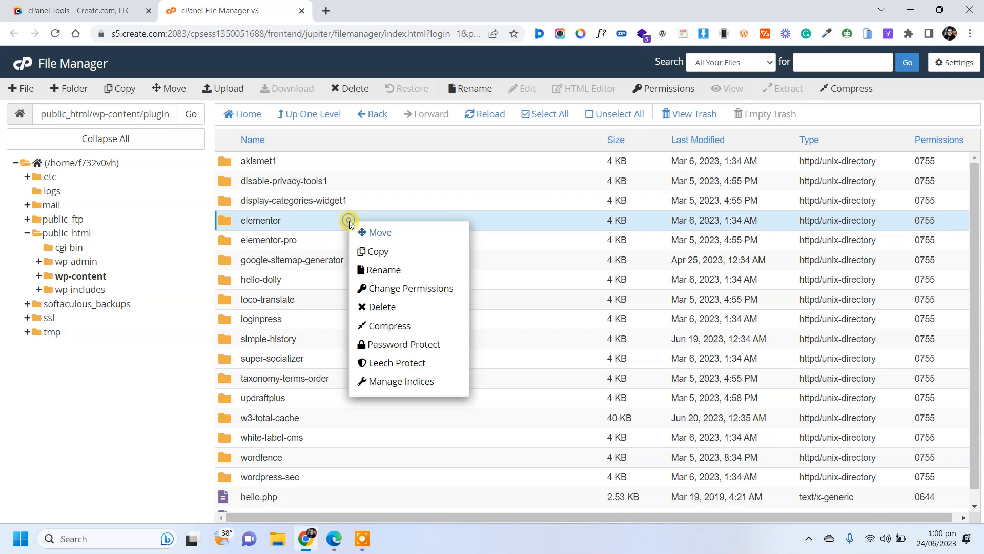
left_click(389, 269)
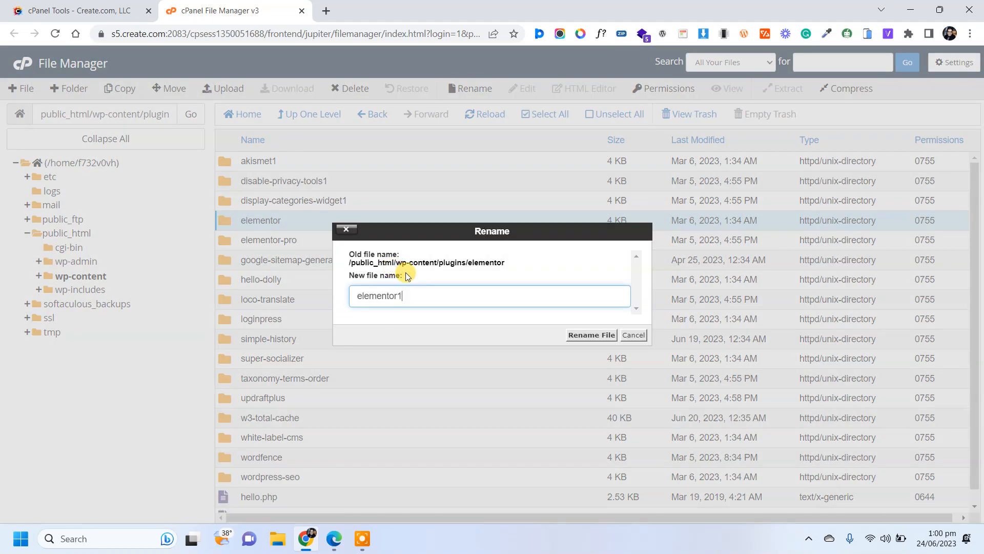
left_click(590, 335)
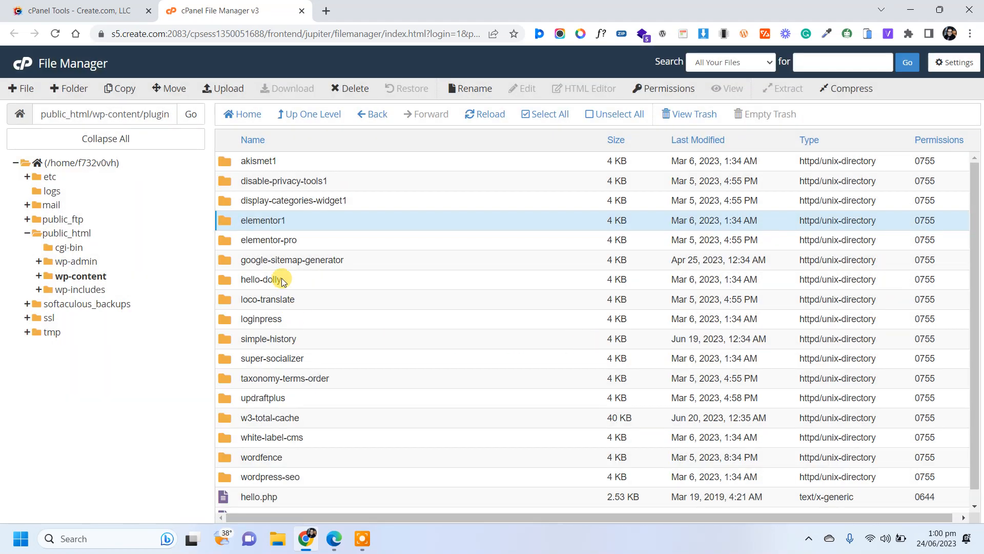
left_click(334, 538)
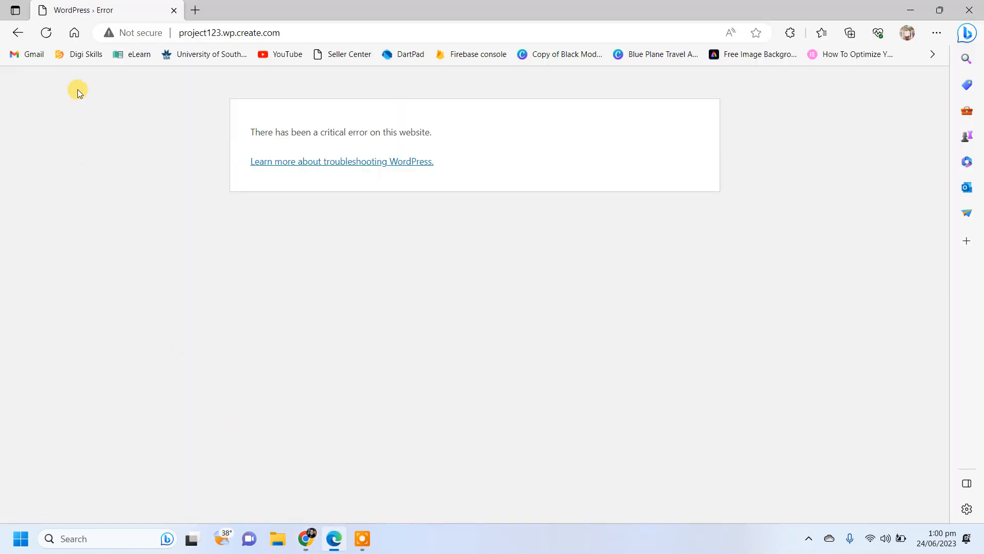
left_click(46, 34)
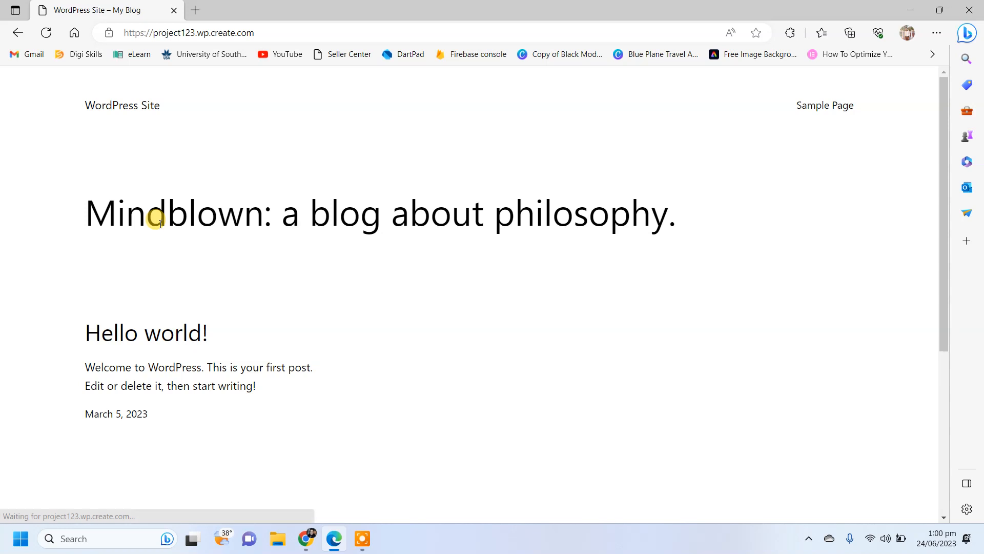
Look over the website's home page in Edge and compare it with the plugin folder list in Chrome's File Manager
scroll(165, 232, "down", 5)
scroll(165, 232, "up", 5)
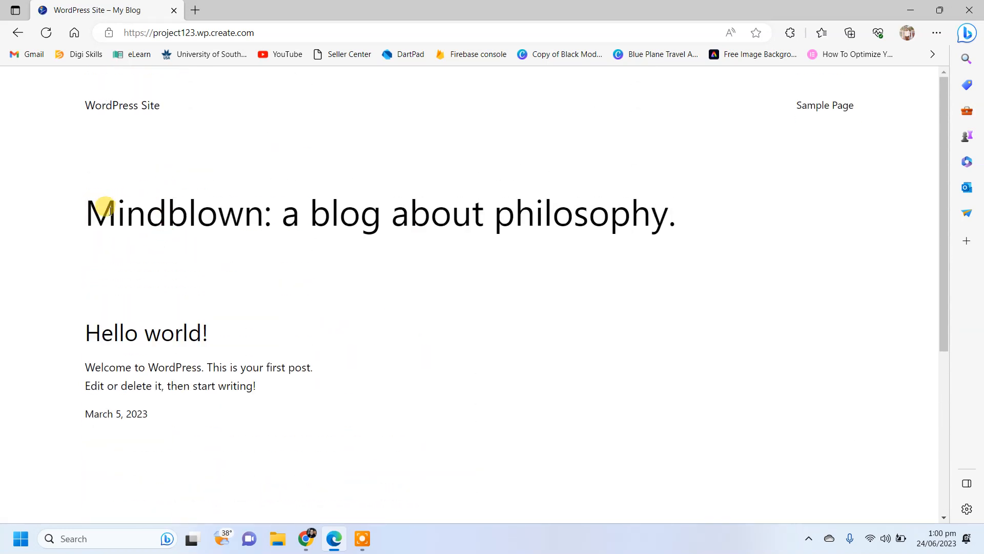
left_click_drag(87, 213, 325, 229)
left_click(346, 537)
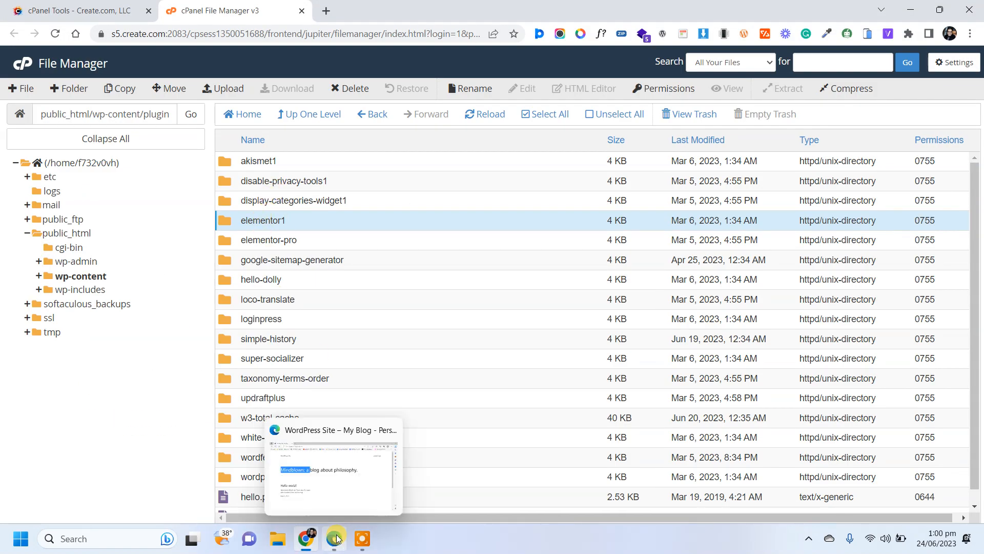
left_click(337, 538)
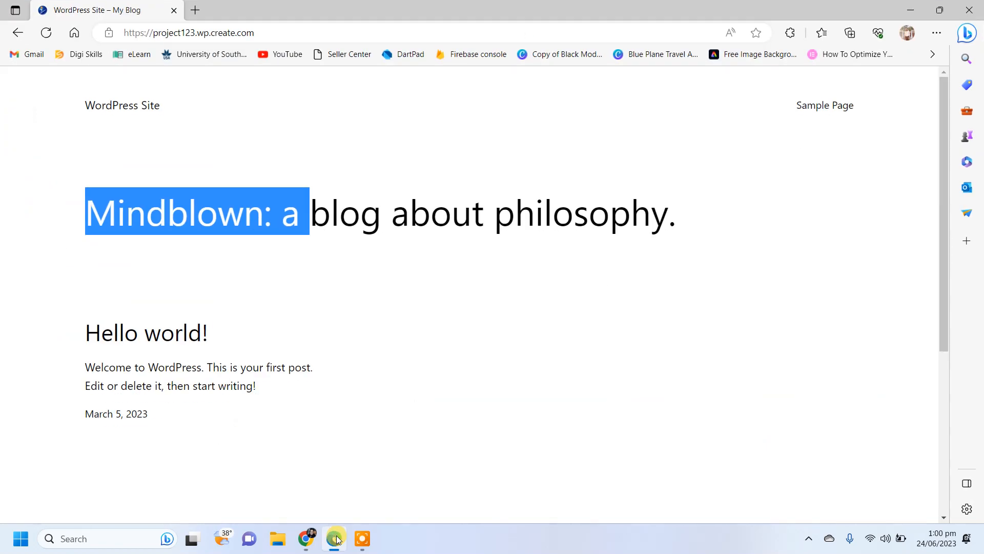
left_click(315, 541)
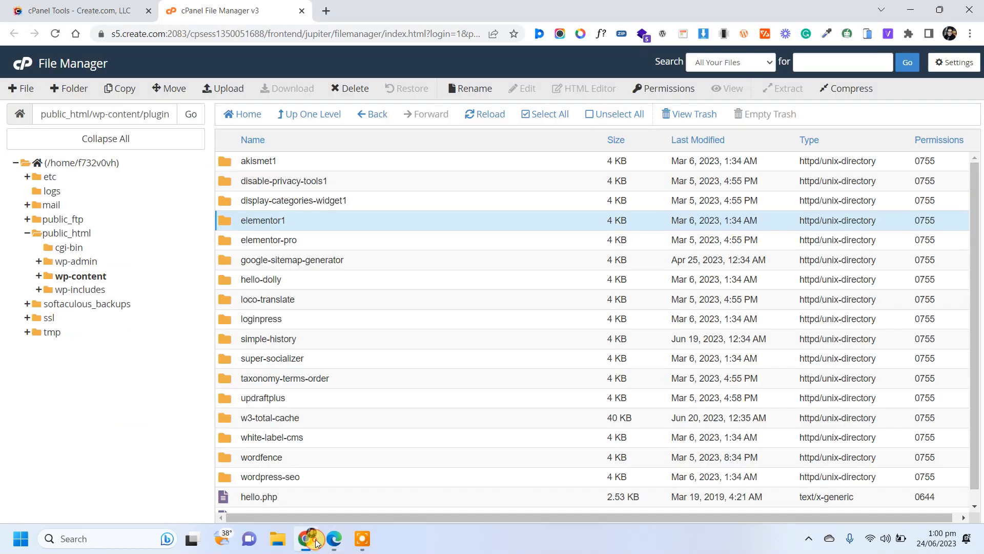
Log in to WordPress from the project123.wp.create.com hosting page and open the installed plugins list
left_click(83, 10)
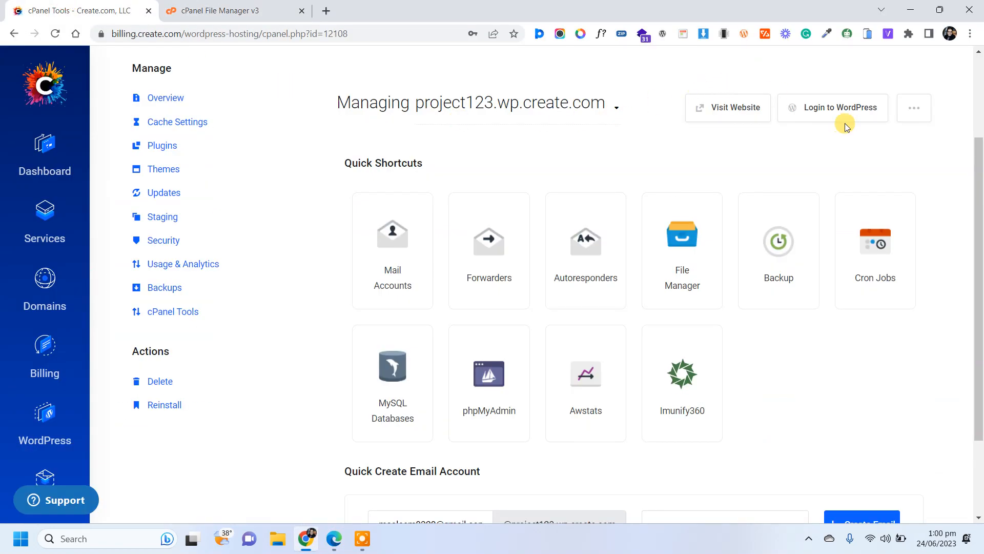
left_click(834, 108)
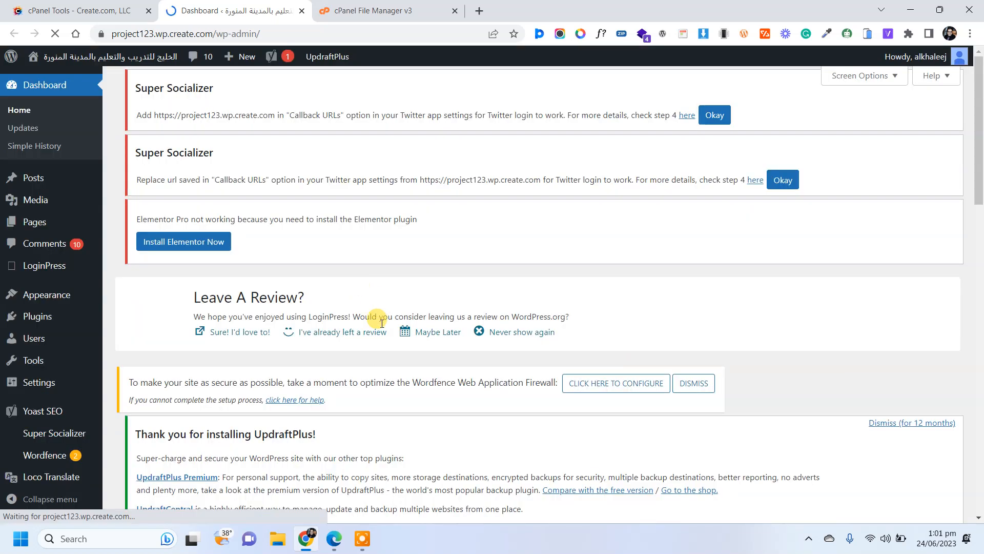
scroll(292, 274, "down", 4)
scroll(292, 274, "up", 4)
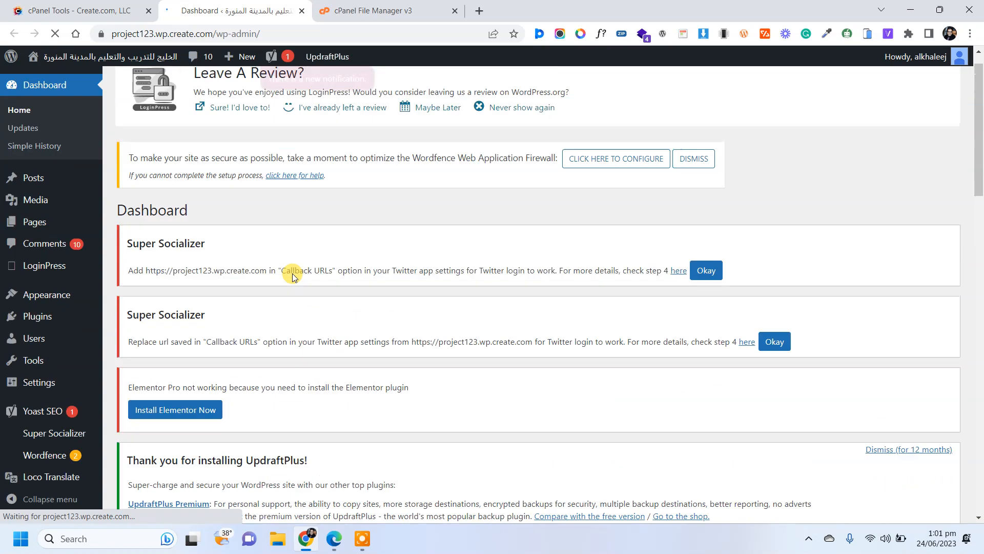
left_click(67, 318)
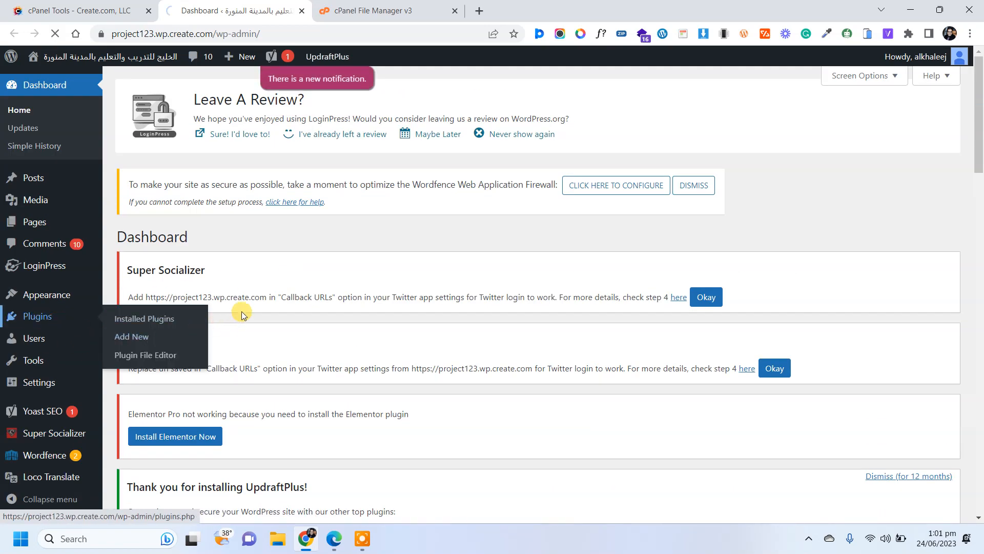
Review the plugin deactivation notices and the installed plugins list, and check the version of Elementor Pro
scroll(318, 294, "down", 8)
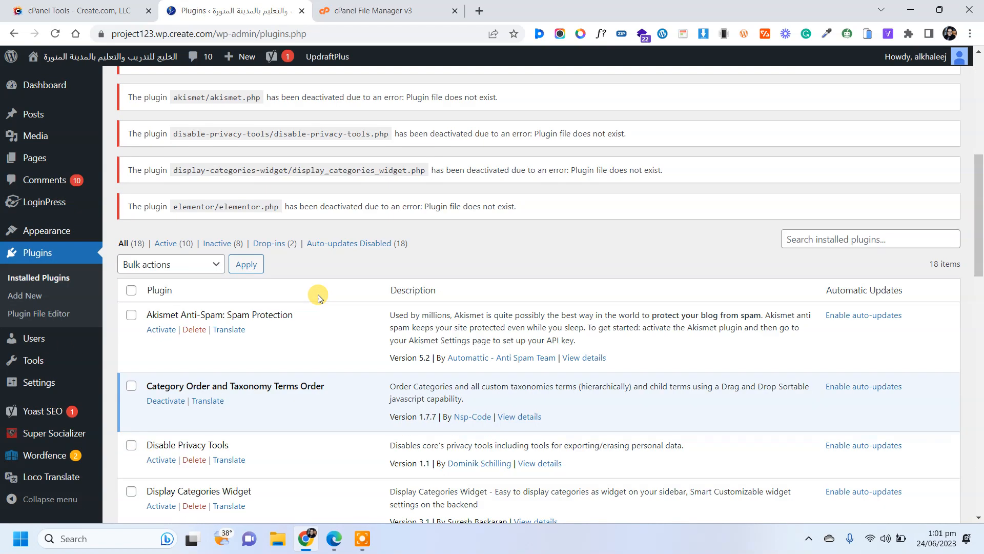
scroll(318, 296, "down", 5)
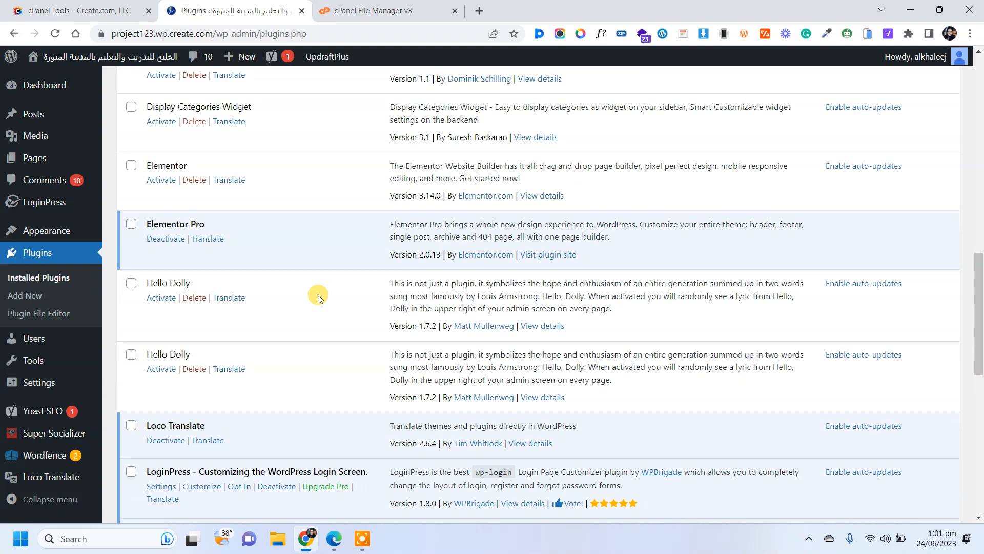
scroll(244, 138, "up", 7)
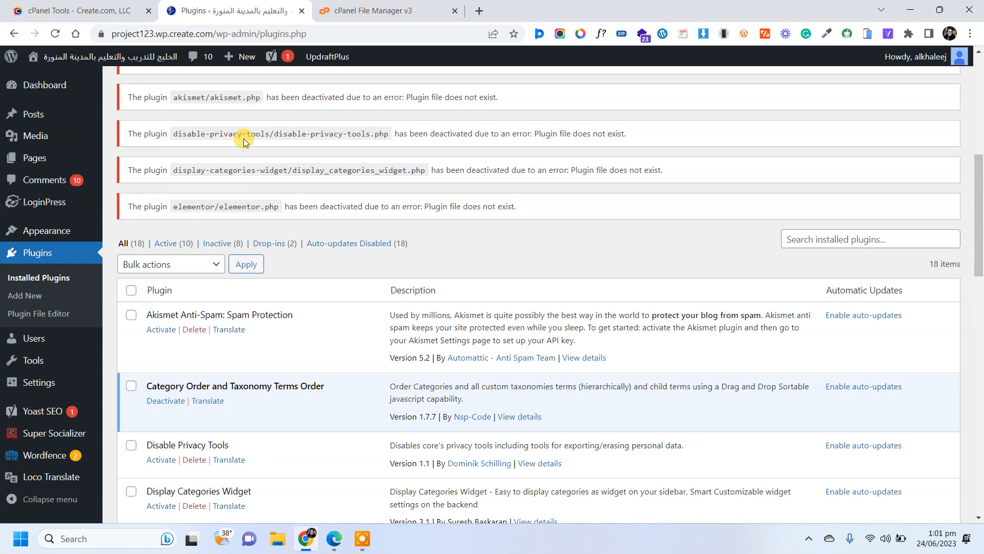
scroll(244, 138, "down", 5)
left_click_drag(437, 326, 426, 325)
left_click(392, 327)
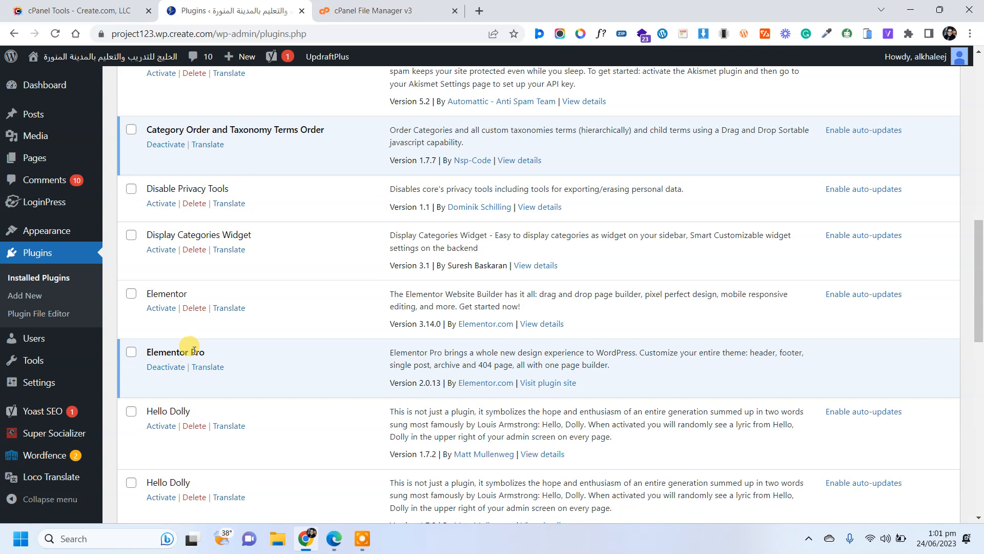
left_click_drag(190, 352, 129, 351)
left_click(433, 380)
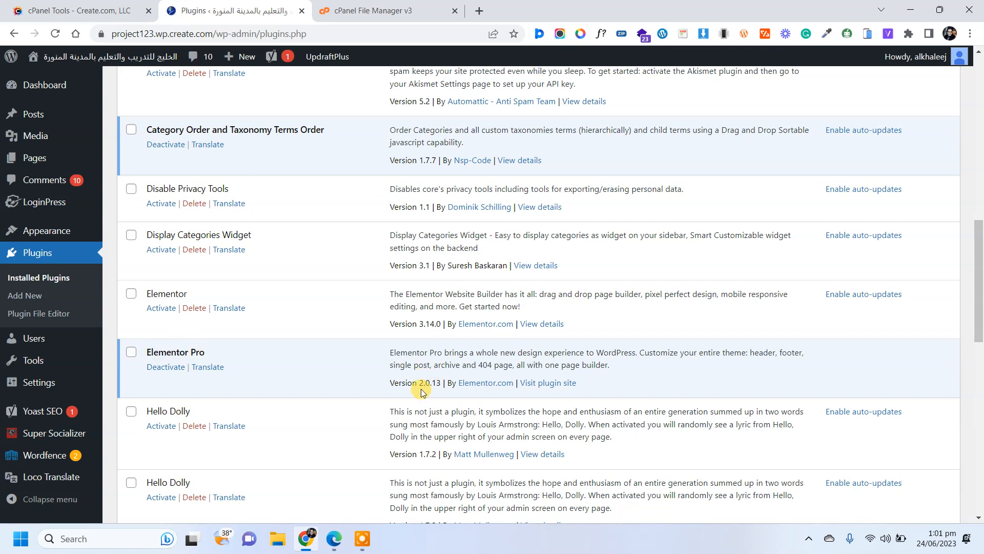
left_click_drag(421, 391, 440, 394)
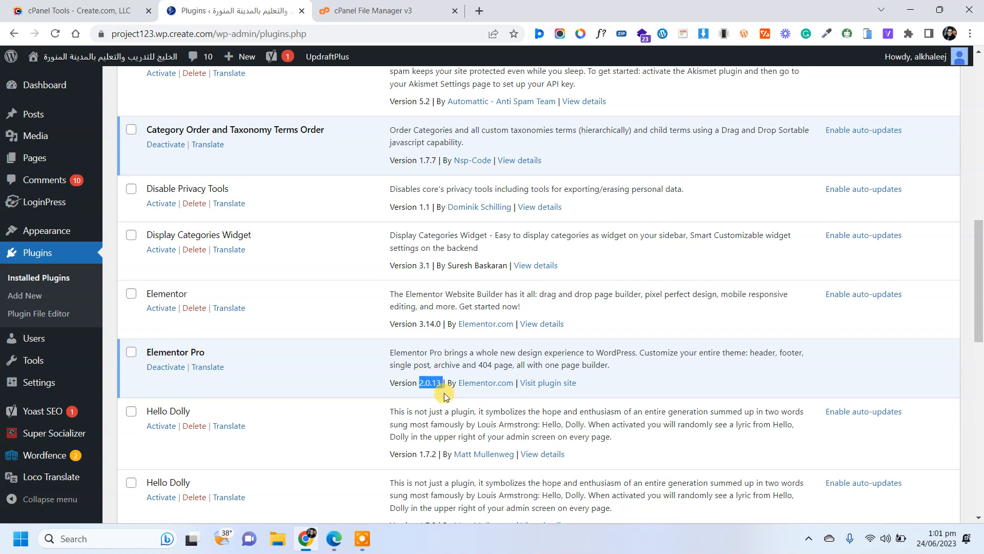
Deactivate the Elementor Pro plugin, try to delete the Elementor plugin, and reload the plugins page
left_click(163, 368)
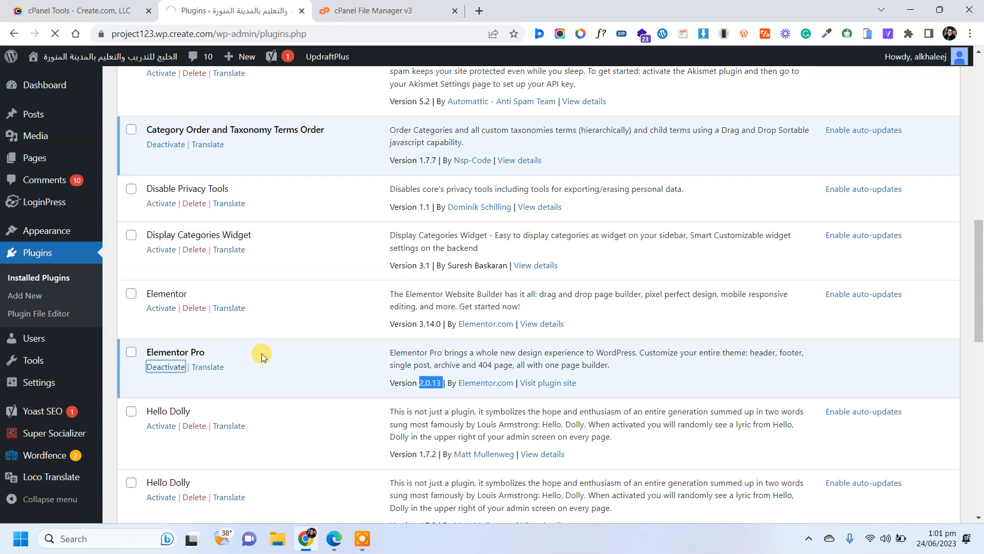
scroll(261, 356, "down", 9)
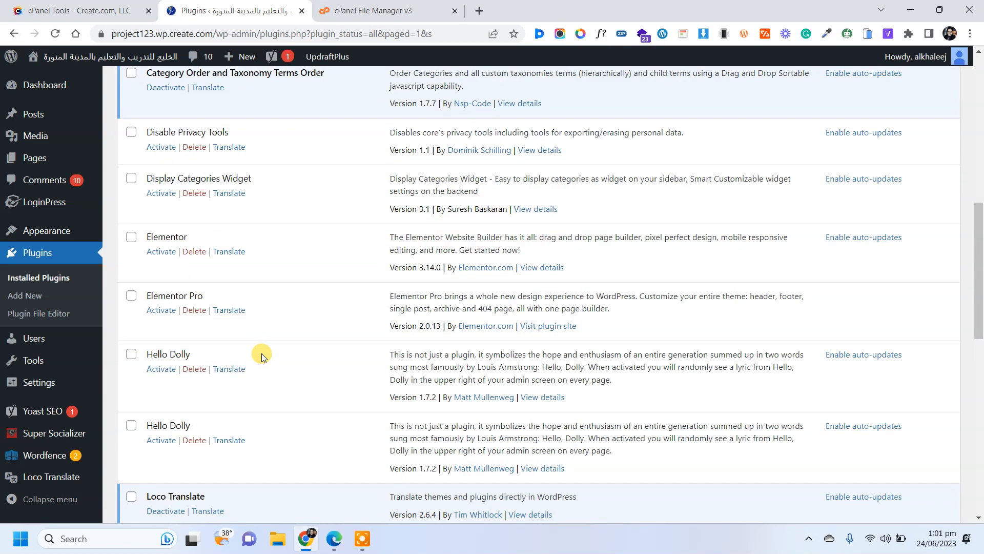
left_click(195, 251)
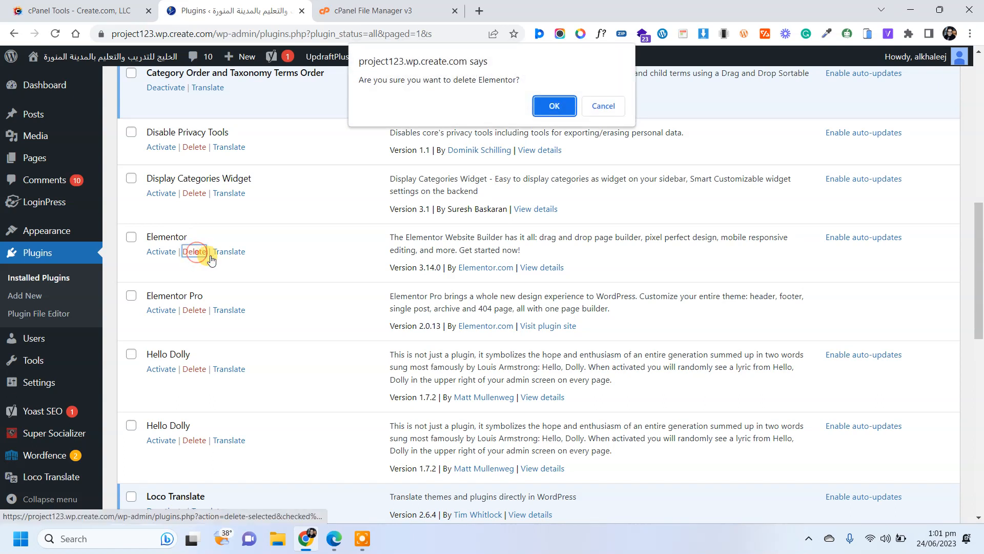
left_click(557, 103)
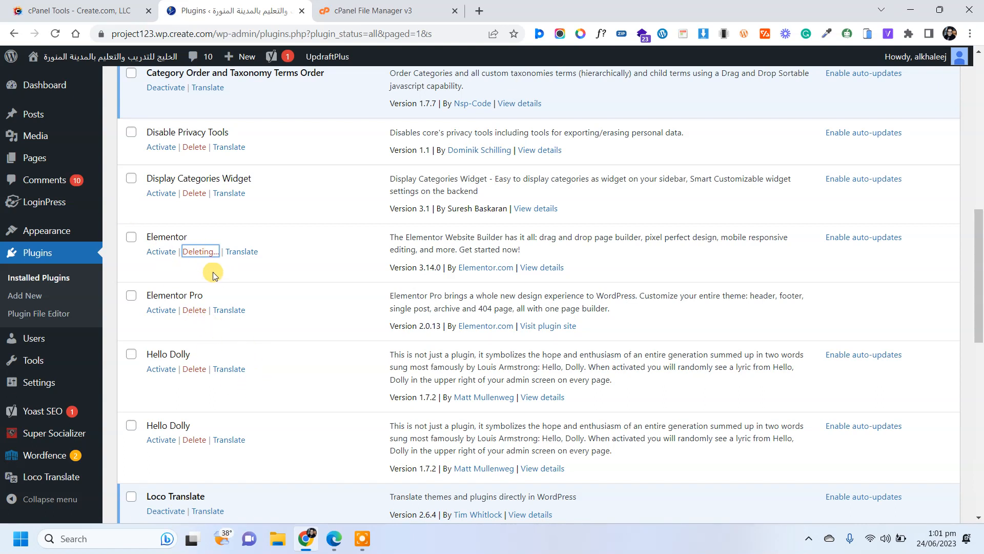
left_click(59, 34)
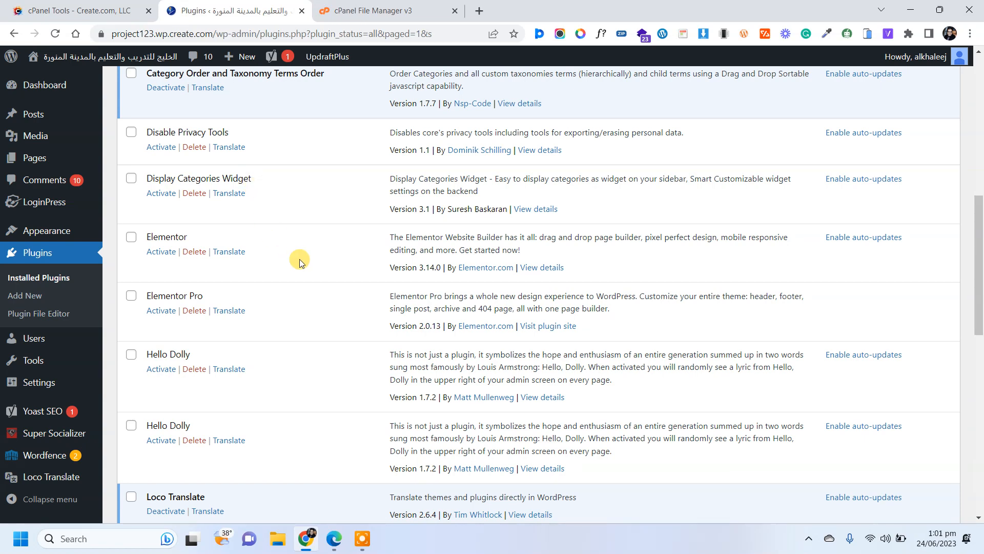
Return to the File Manager and permanently delete the elementor1 folder, skipping the trash
left_click(394, 6)
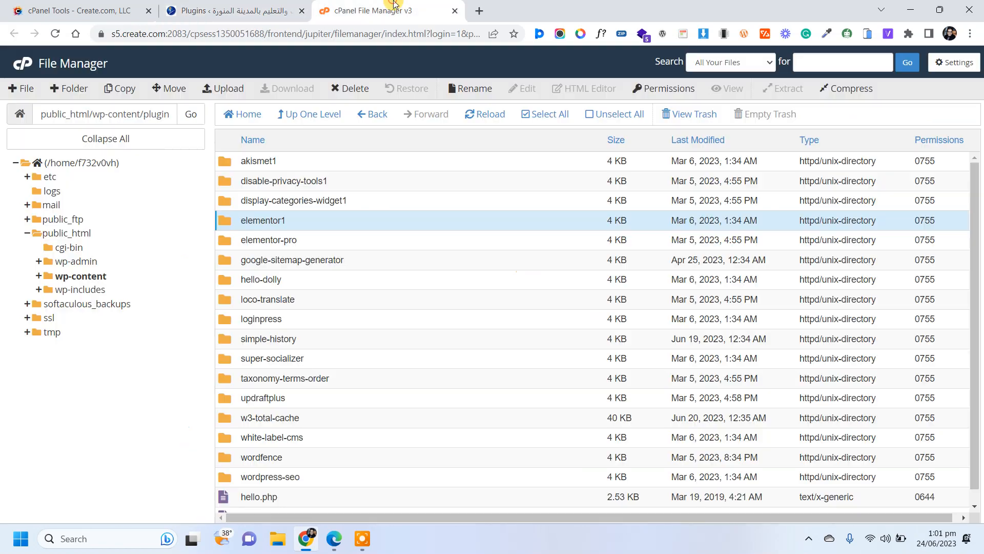
right_click(319, 218)
left_click(351, 302)
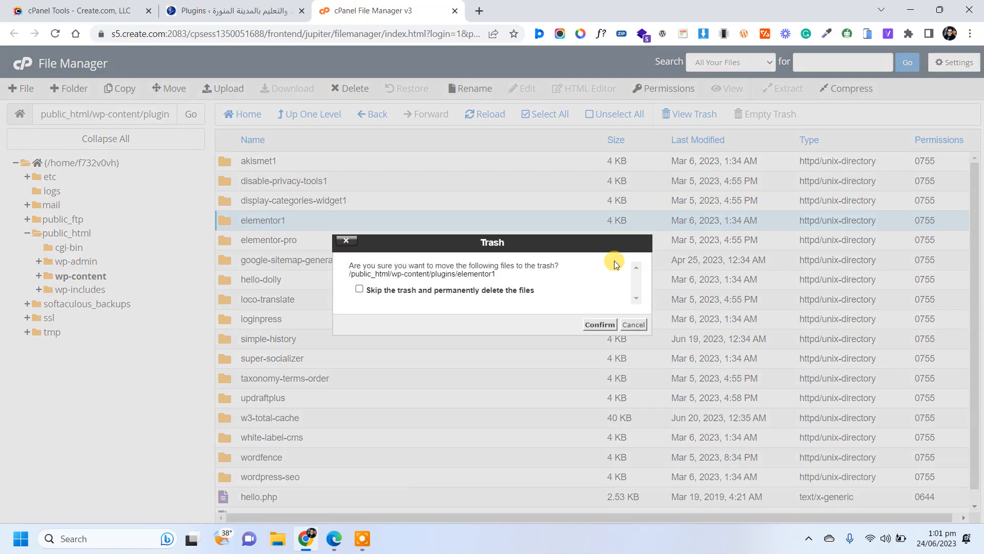
left_click(458, 295)
left_click(593, 325)
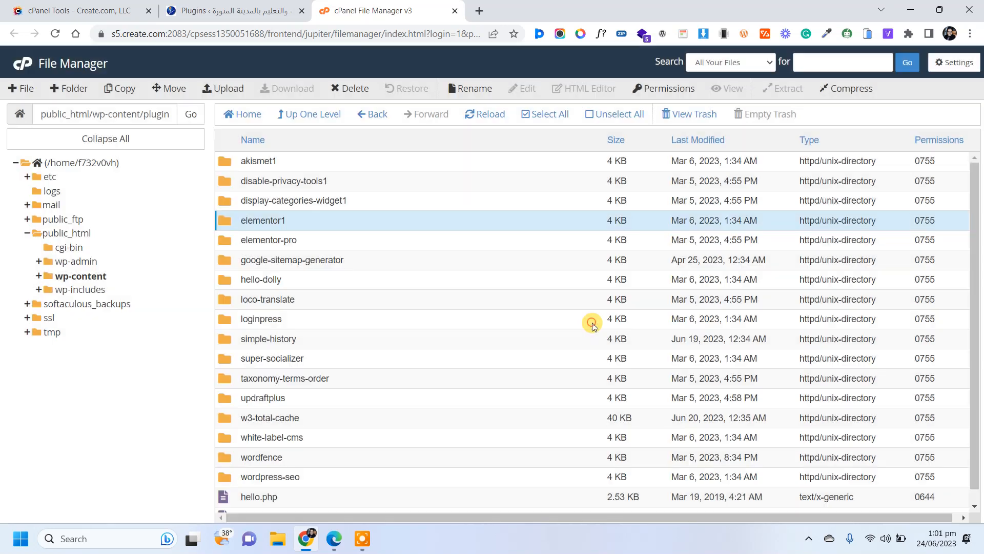
Move the elementor-pro folder to the trash
left_click(331, 221)
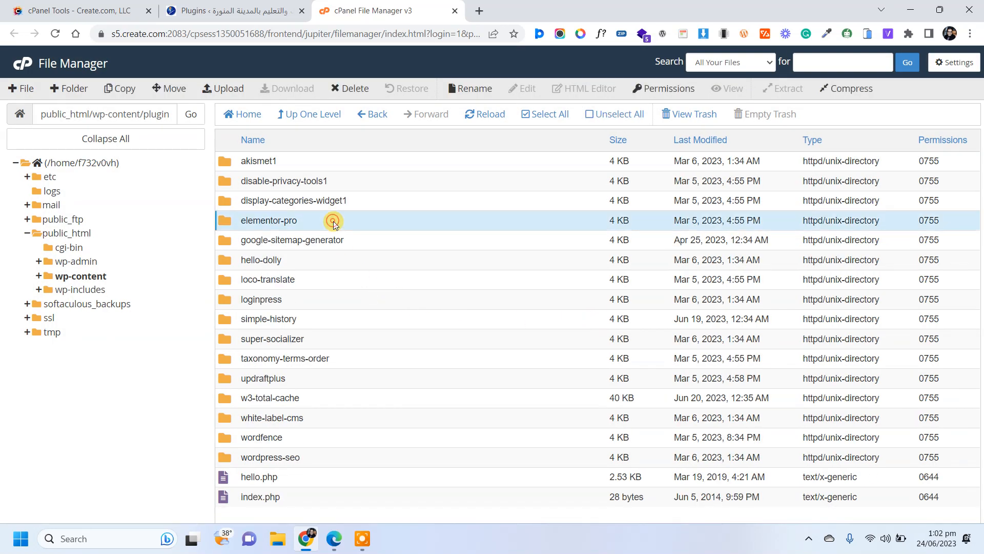
right_click(332, 220)
left_click(396, 308)
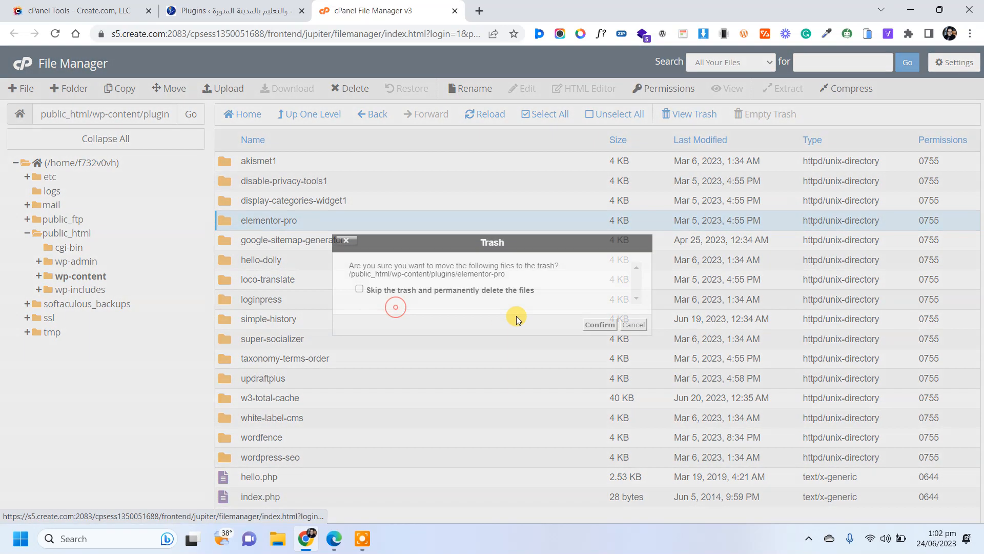
left_click(587, 326)
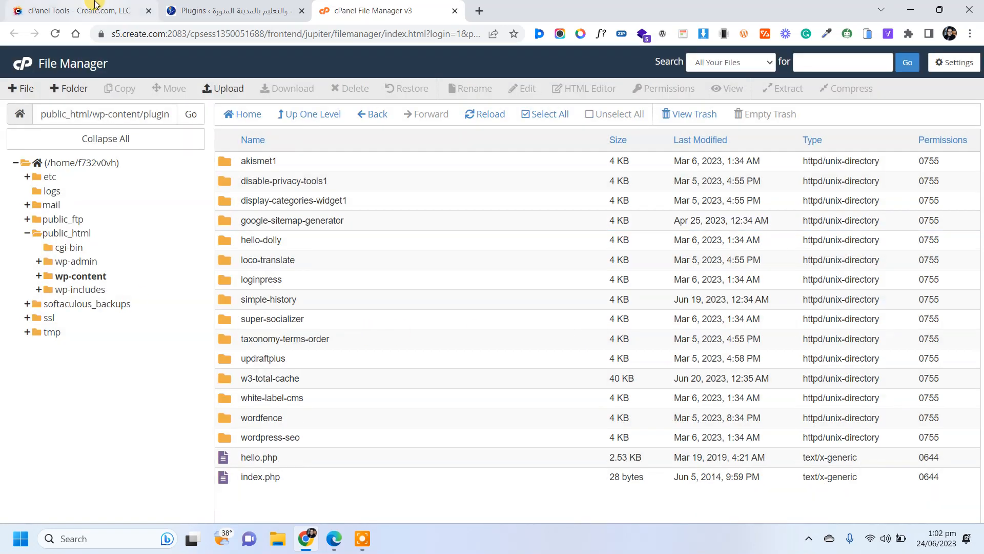
Return to the WordPress plugins page, check the plugin list, and search for Elementor among the plugins available to add
left_click(101, 5)
left_click(234, 11)
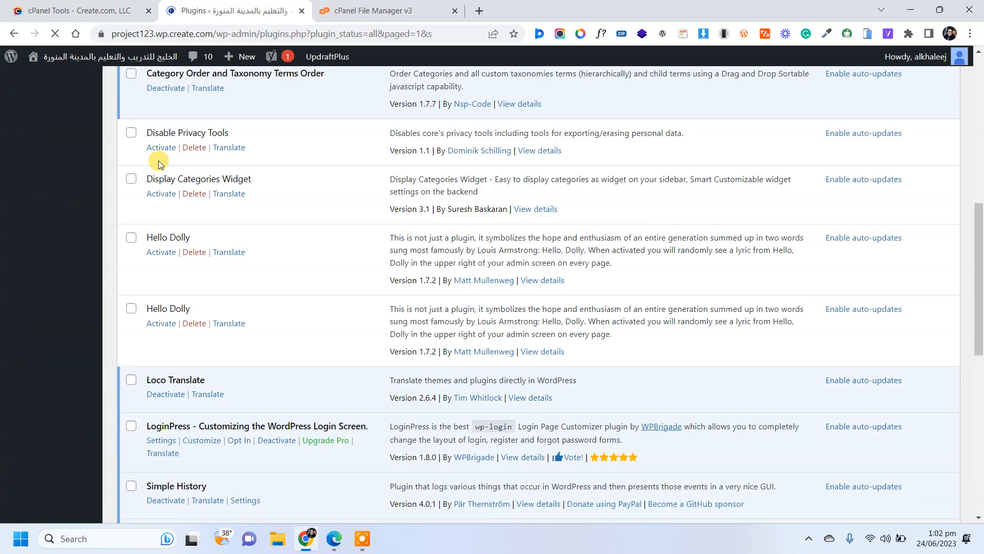
scroll(226, 182, "up", 5)
scroll(227, 184, "down", 15)
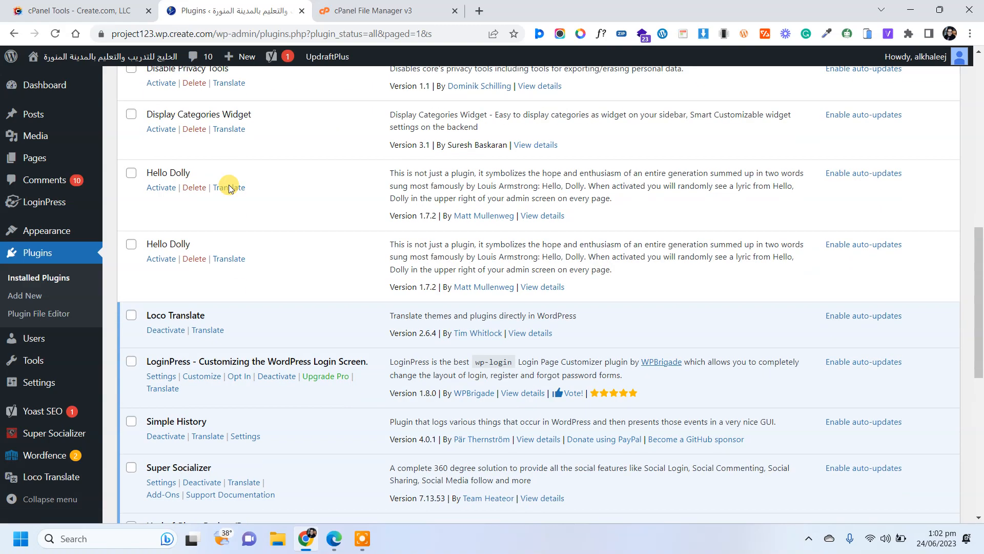
scroll(229, 188, "up", 15)
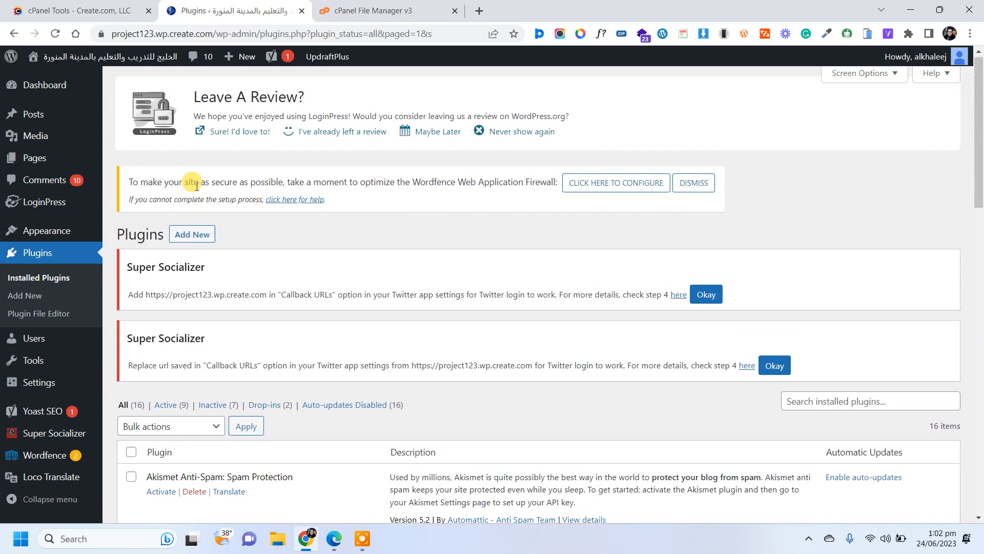
left_click(194, 236)
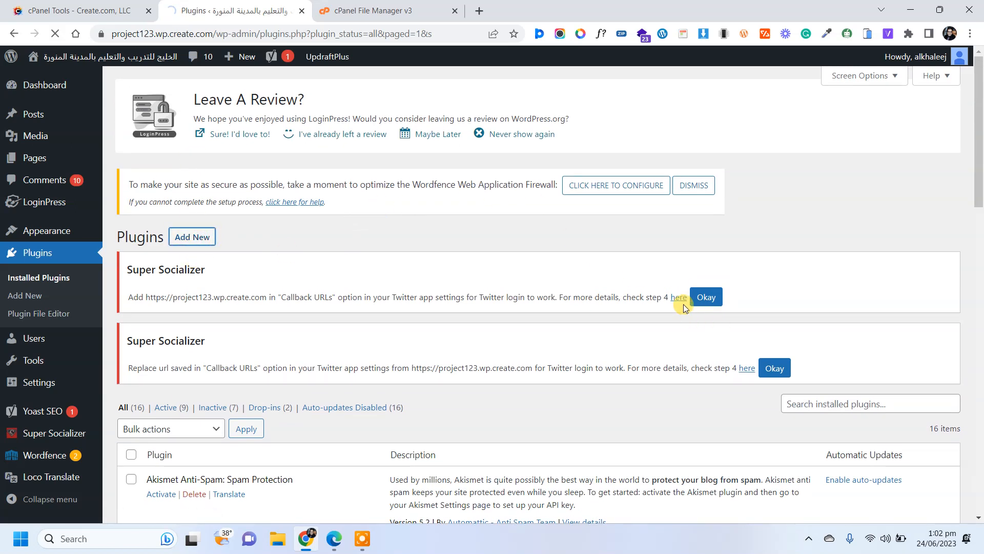
scroll(764, 349, "down", 2)
left_click(834, 304)
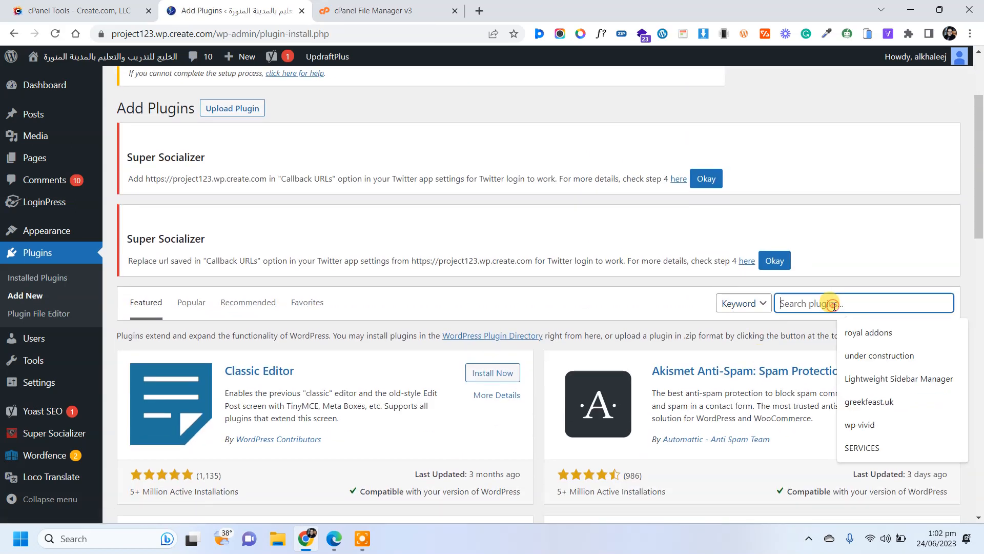
type("Elemen")
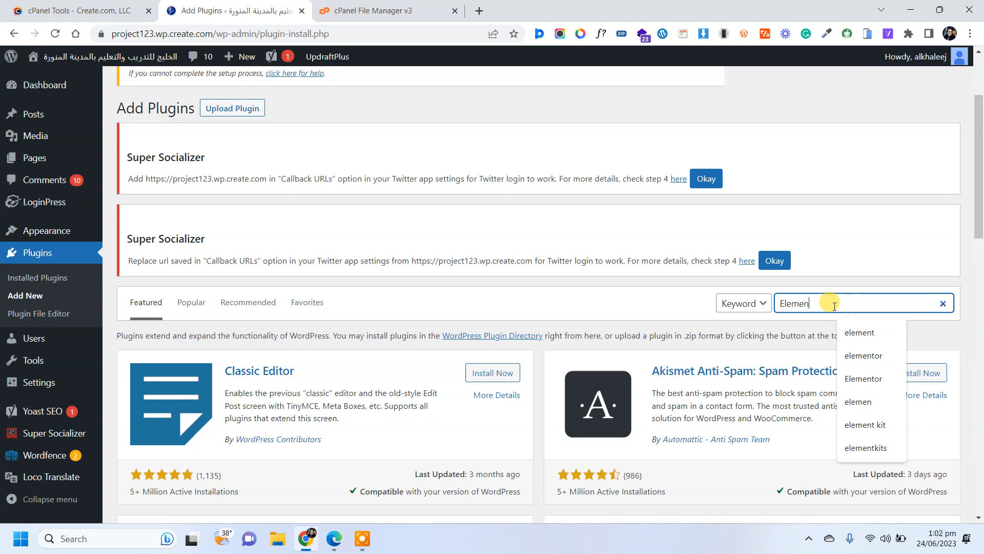
type("tor")
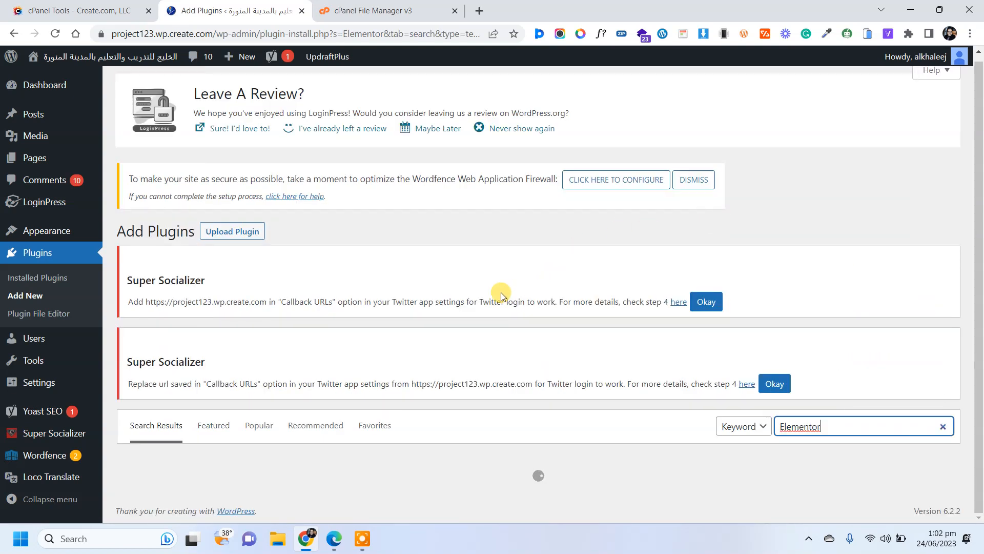
Install and activate the Elementor Website Builder plugin
scroll(501, 292, "down", 5)
left_click(519, 246)
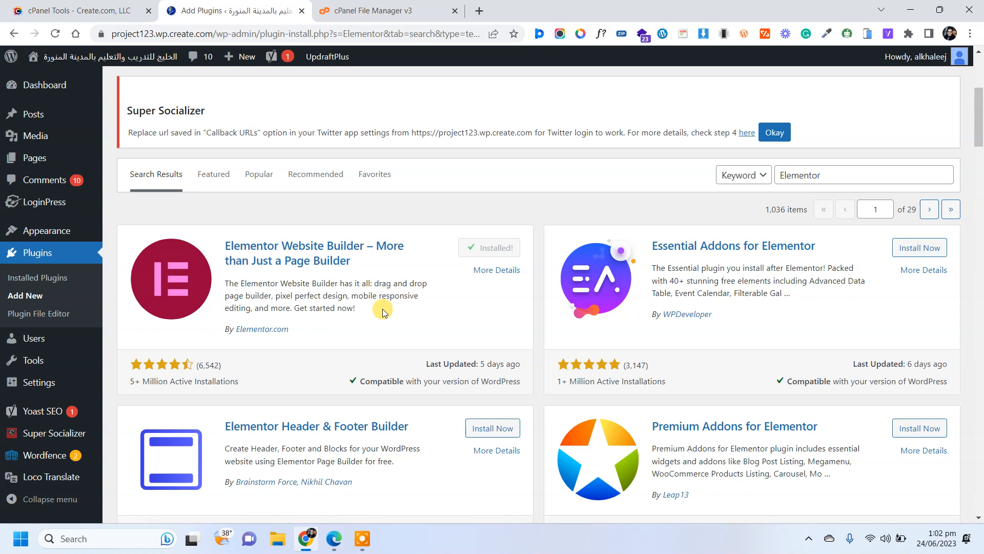
left_click(491, 248)
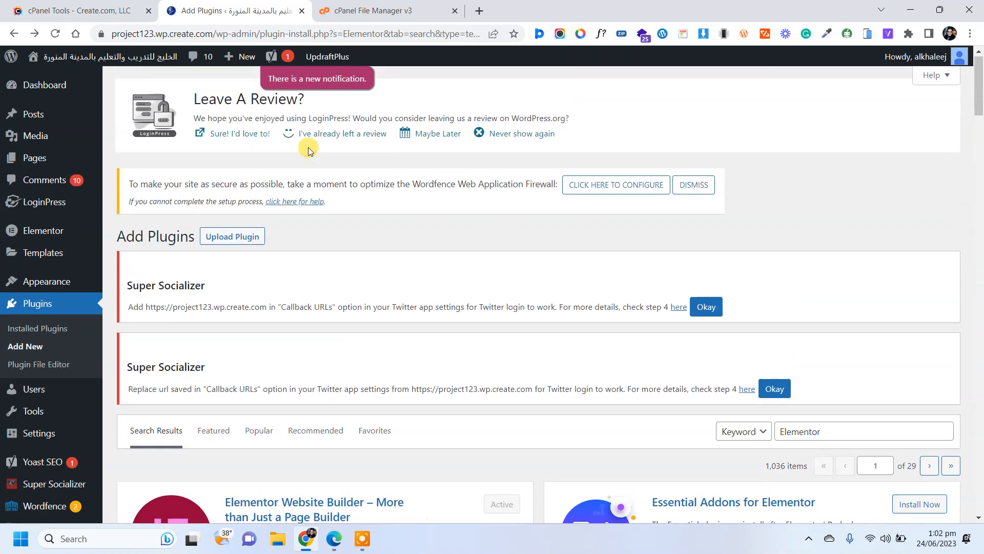
Upload elementor-pro-page-builder-6-1684917362.zip from the GPL folder on drive D and install it as a plugin
left_click(233, 236)
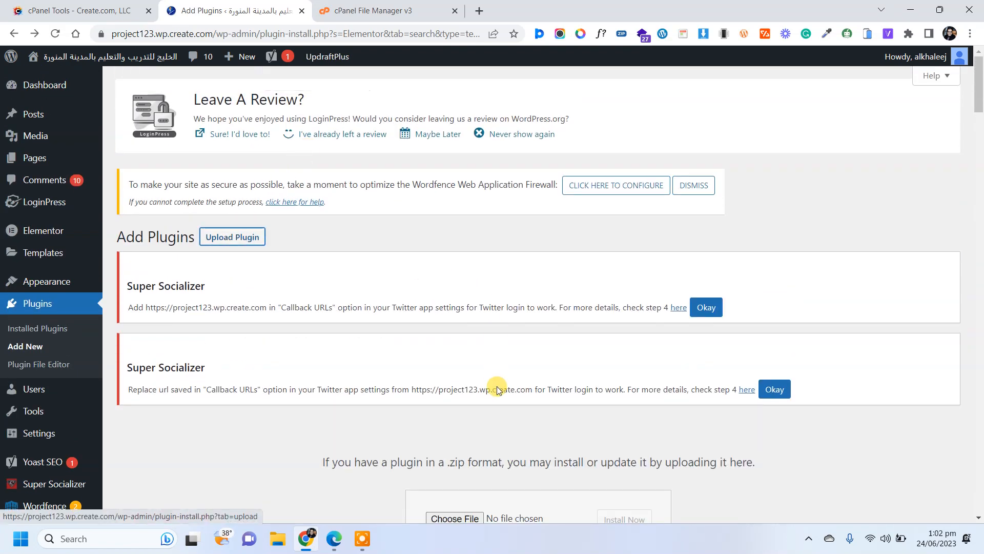
scroll(478, 396, "down", 3)
left_click(468, 331)
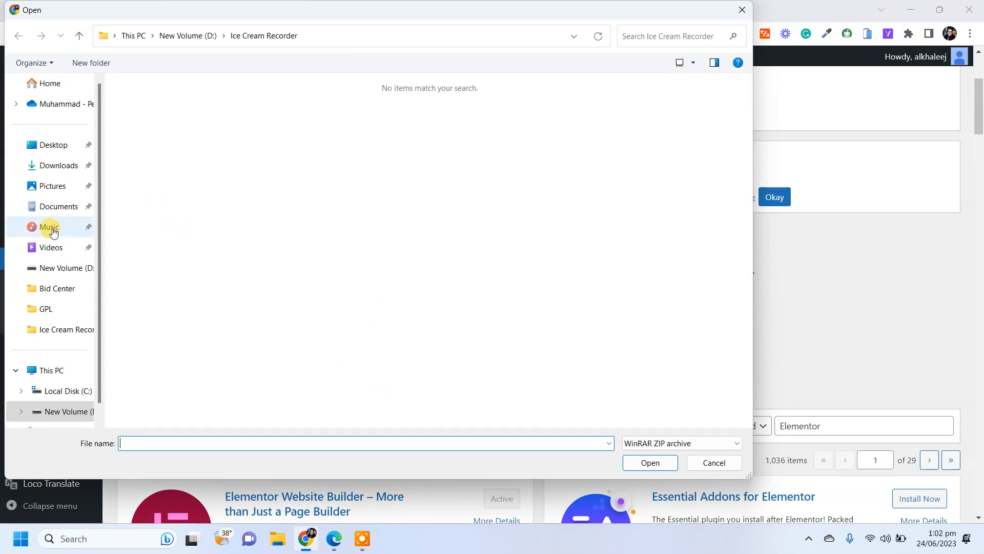
left_click(49, 314)
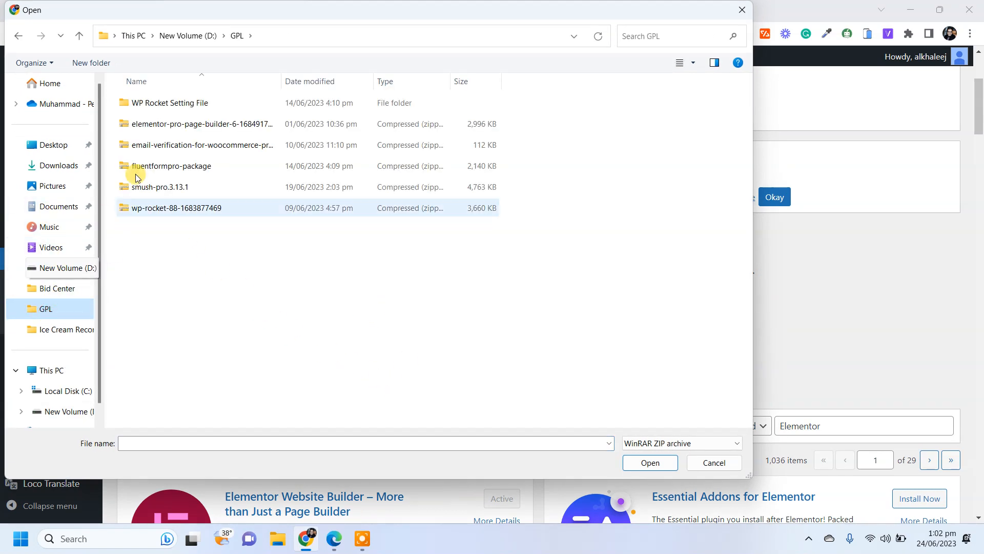
left_click(177, 124)
left_click(648, 462)
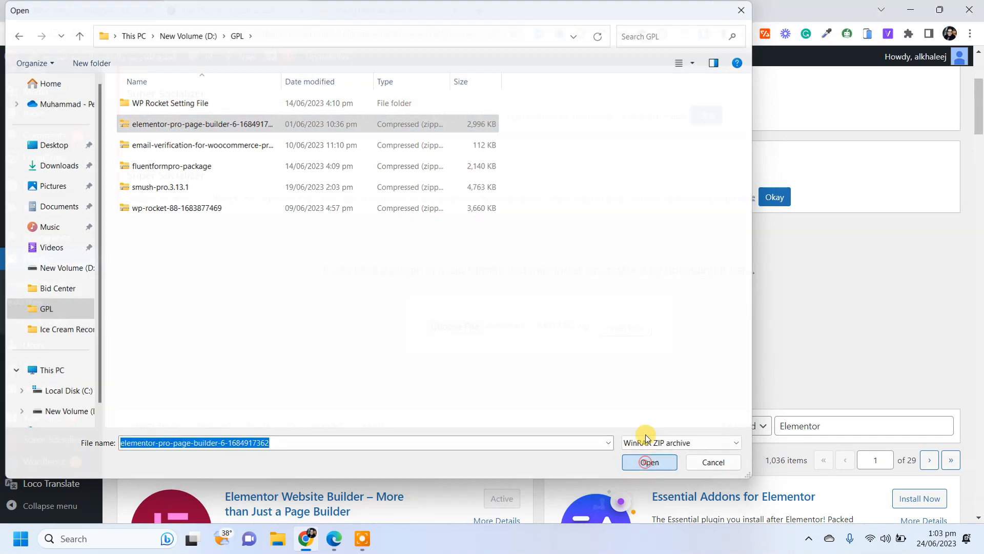
left_click(629, 327)
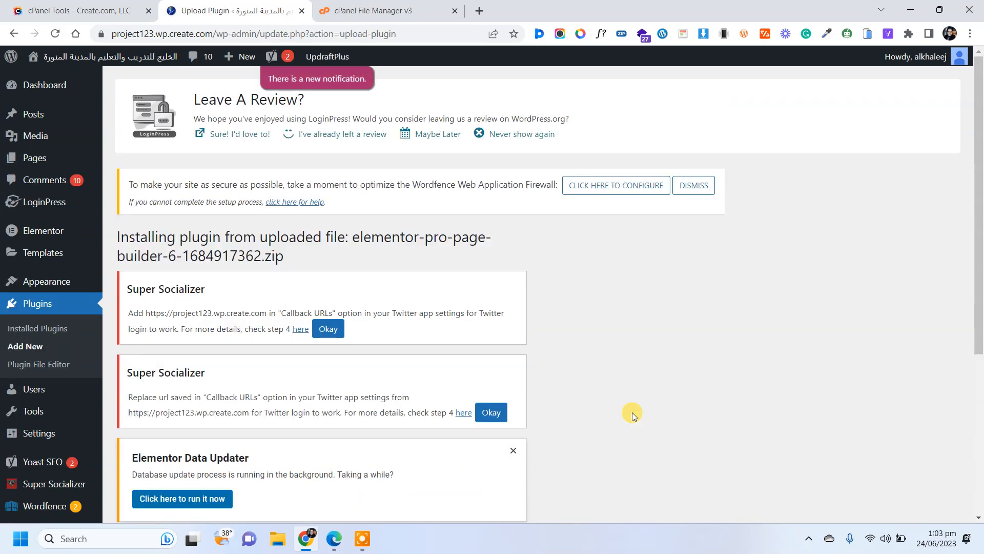
Activate the newly uploaded Elementor Pro plugin from the list of installed plugins
scroll(635, 413, "down", 5)
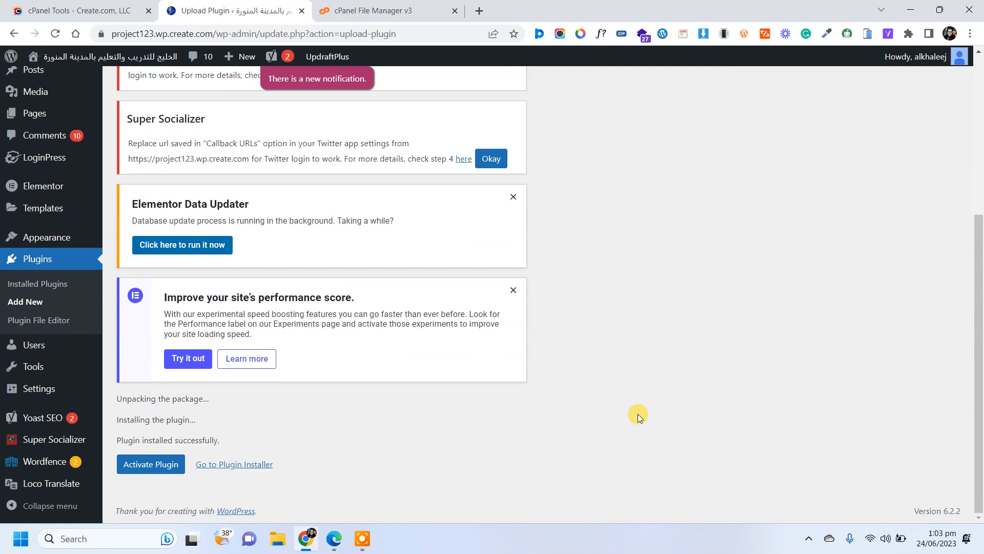
left_click(227, 464)
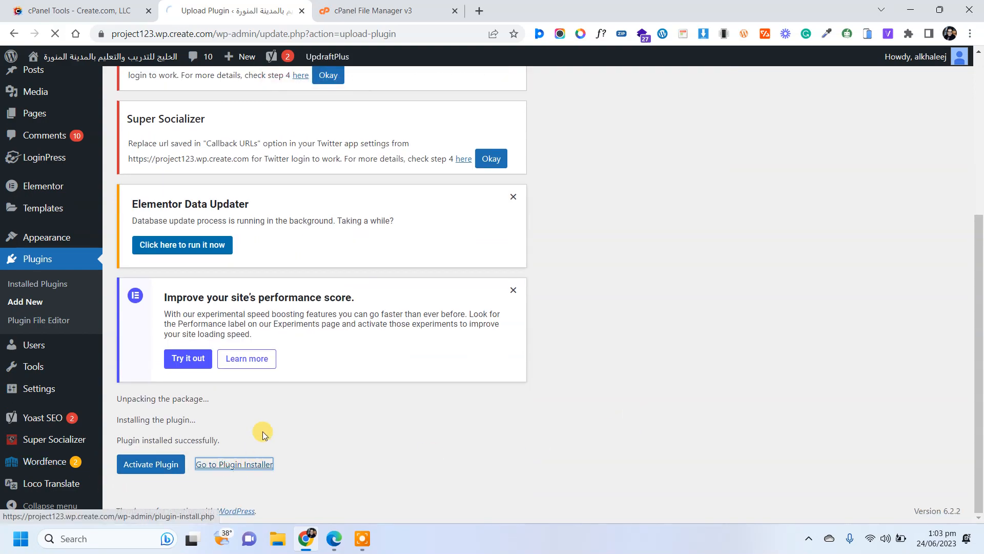
scroll(384, 161, "down", 15)
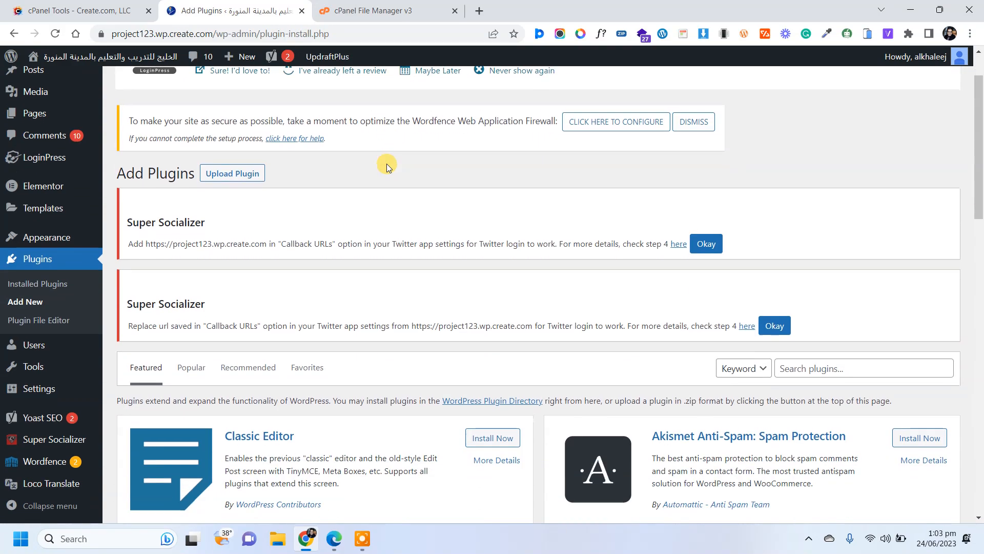
scroll(382, 167, "down", 5)
left_click(38, 284)
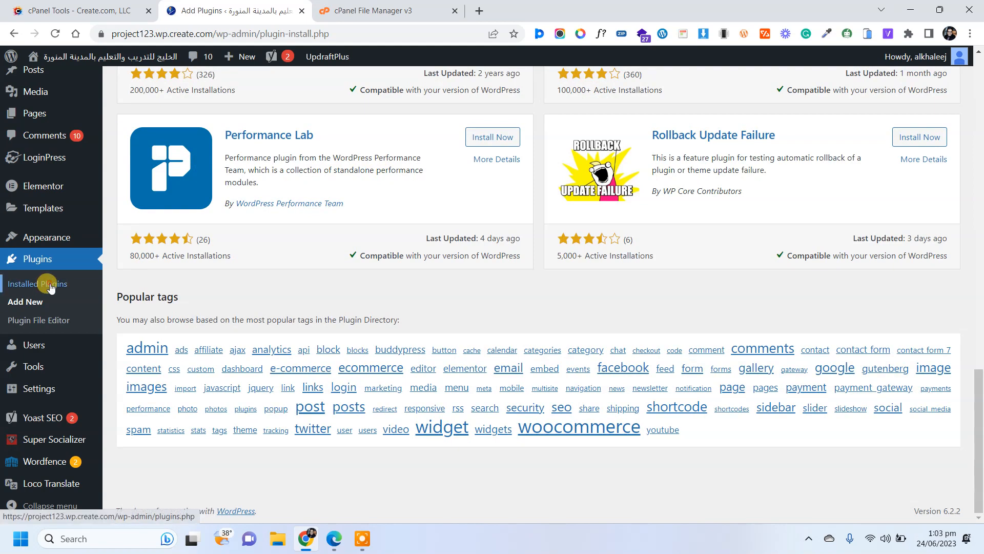
scroll(435, 256, "down", 10)
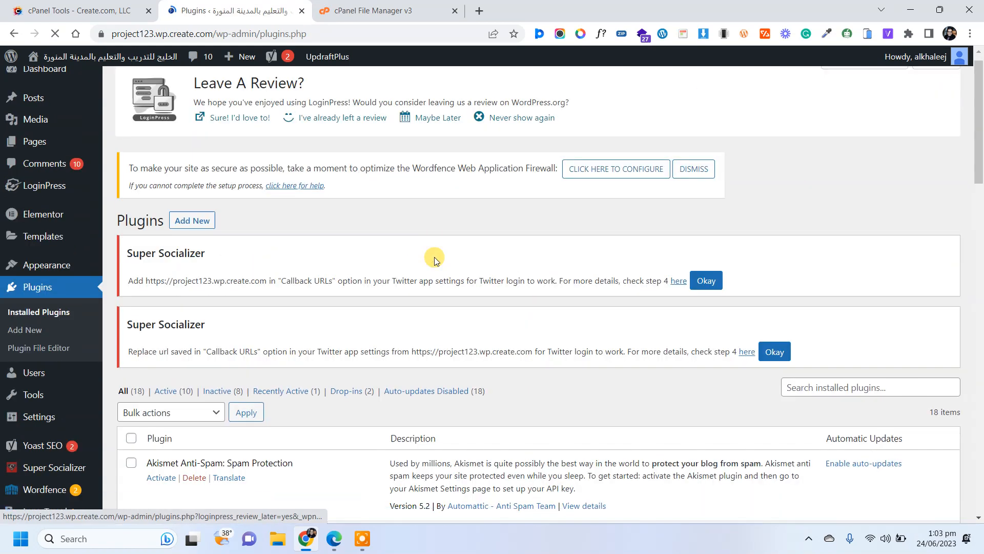
scroll(318, 243, "up", 3)
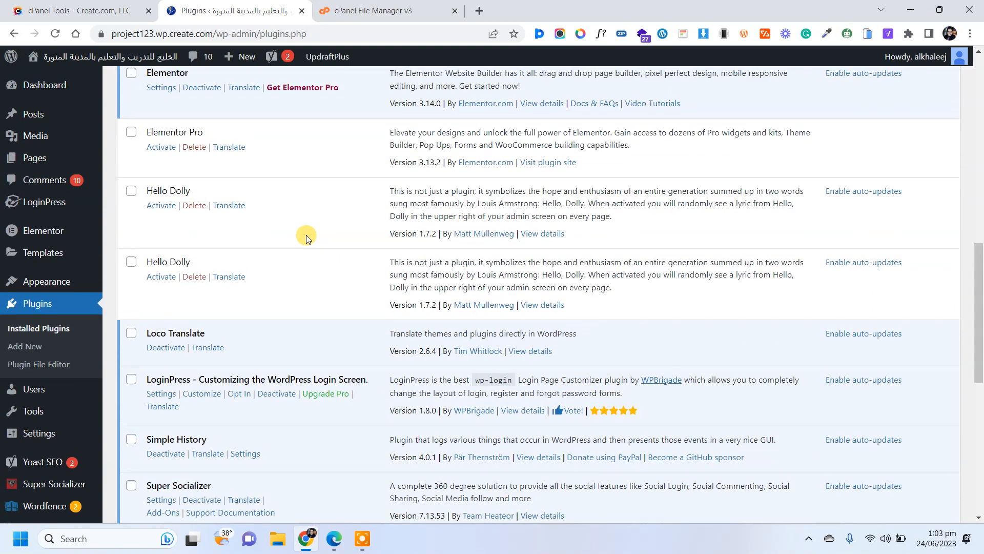
left_click(161, 212)
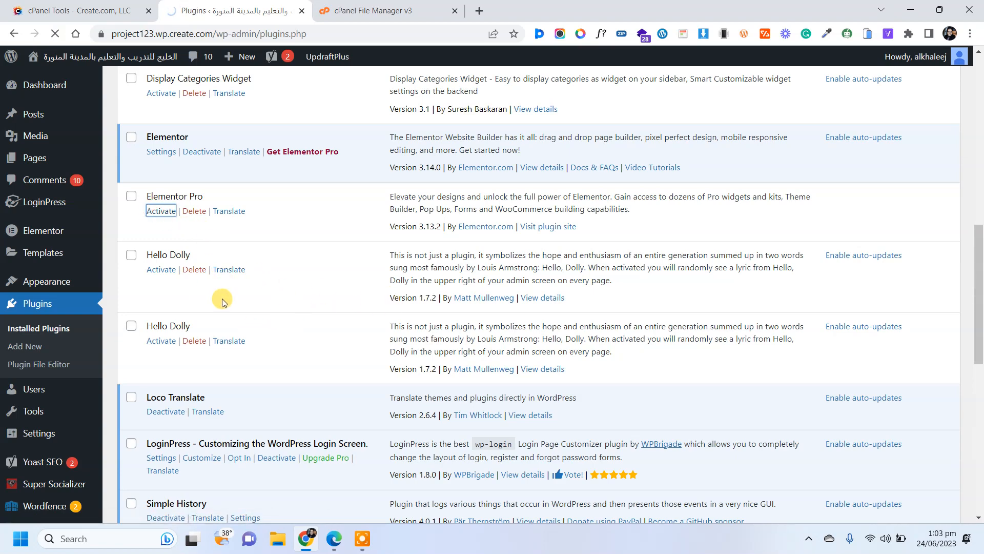
Bulk-delete the Akismet Anti-Spam plugin and both Hello Dolly plugins, confirming the removal of their data
scroll(209, 321, "down", 12)
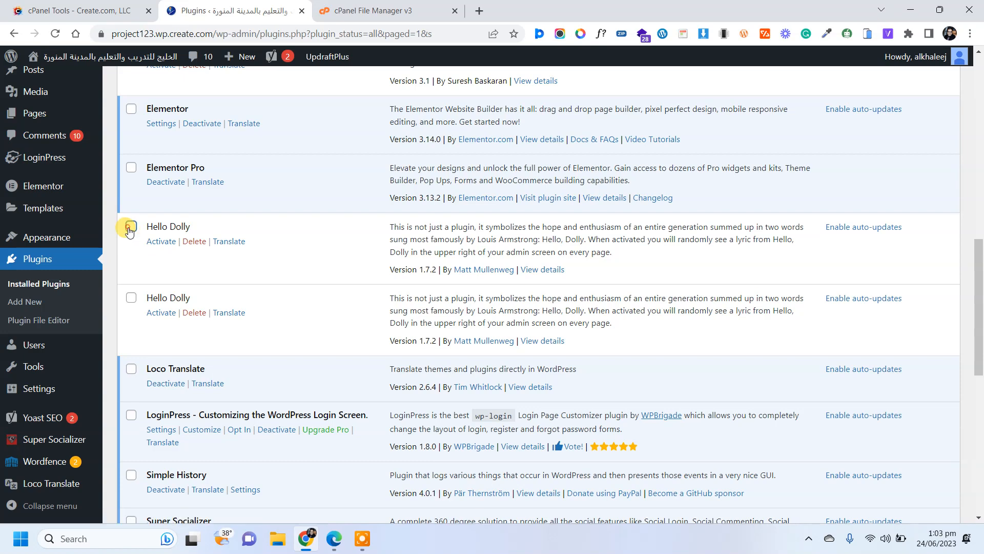
left_click(131, 226)
left_click(131, 297)
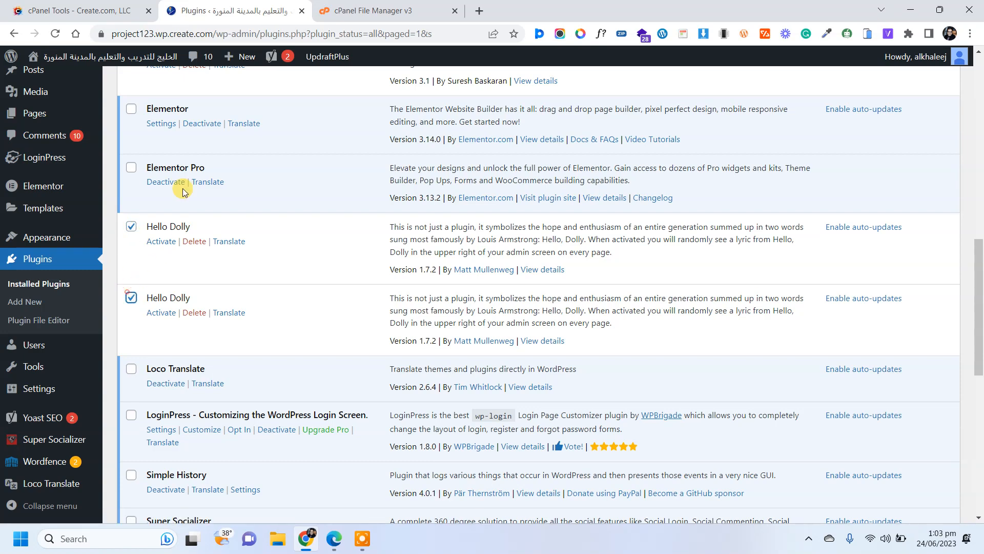
scroll(132, 298, "up", 6)
left_click(163, 143)
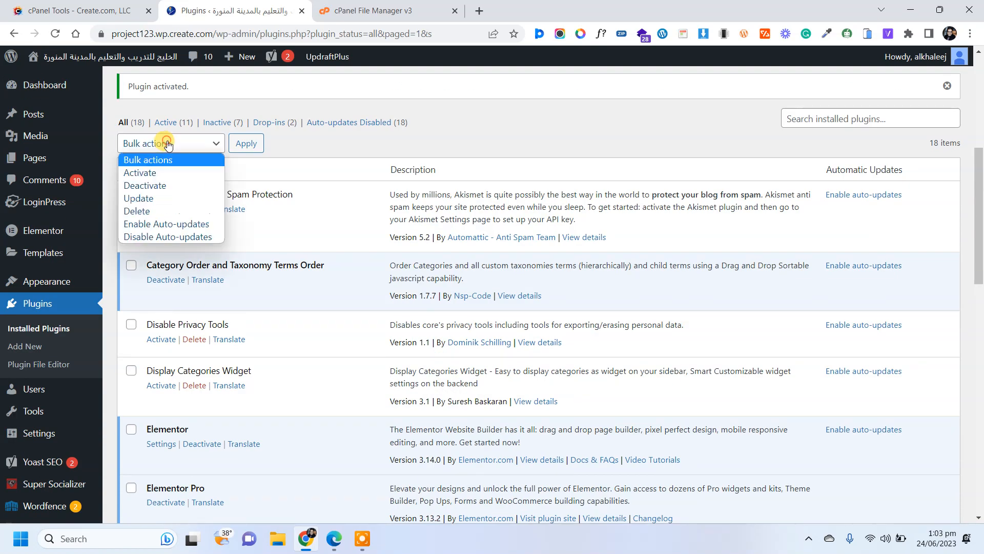
left_click(158, 212)
left_click(239, 144)
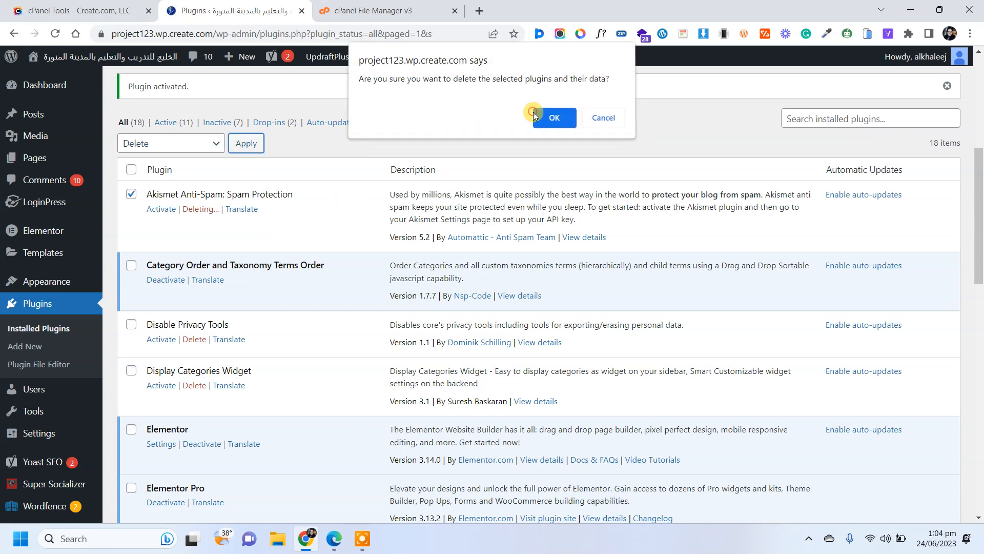
left_click(553, 117)
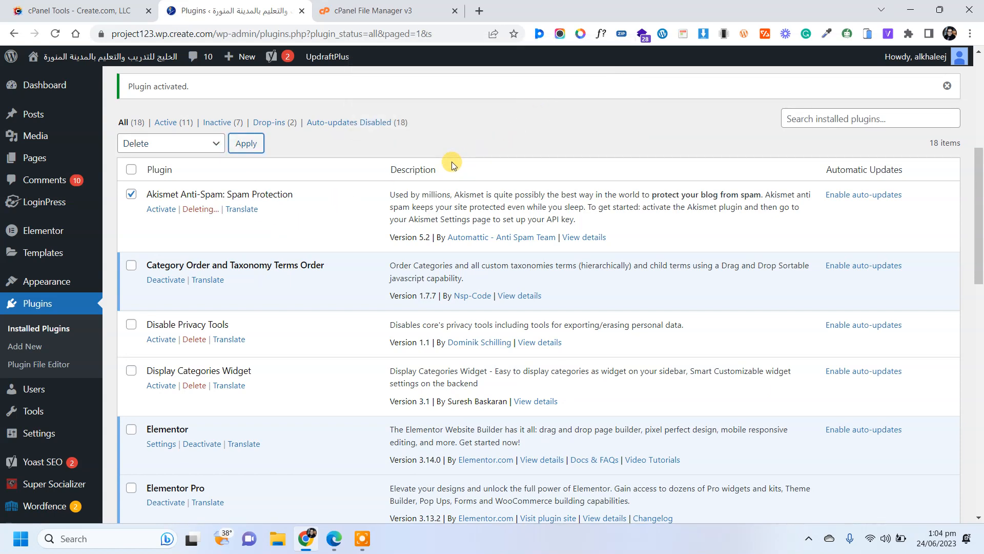
scroll(439, 187, "down", 2)
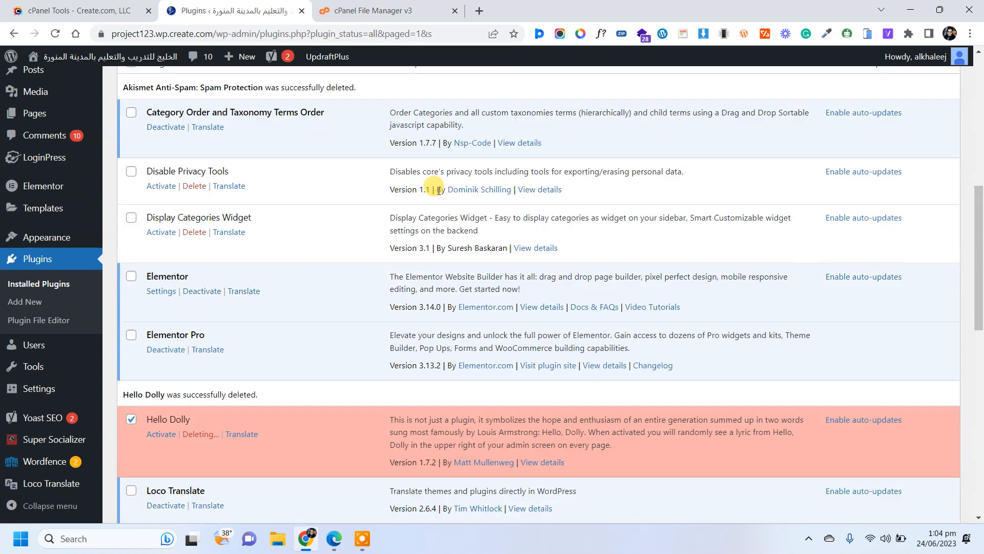
scroll(198, 235, "down", 10)
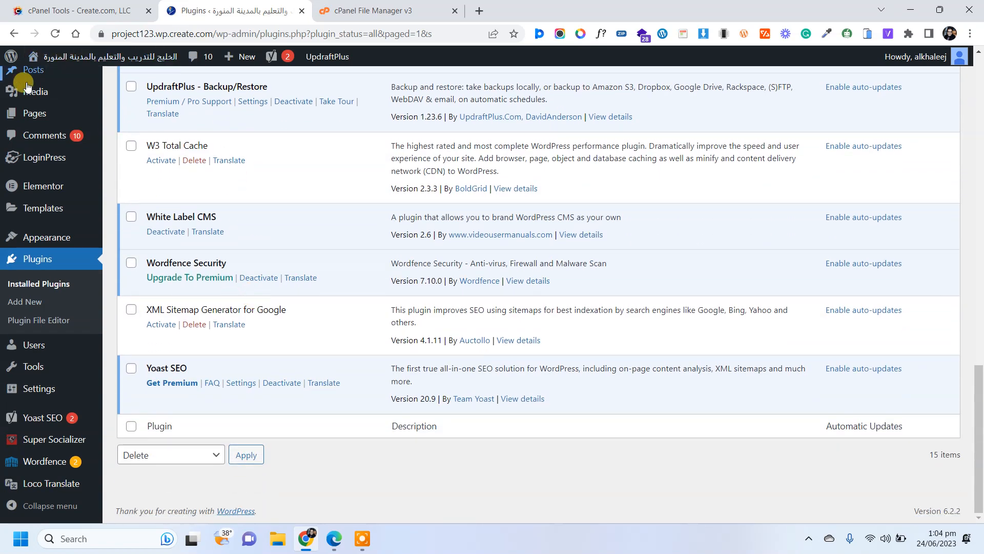
Examine the live site's homepage down to its footer in a new tab, and return to the hosting account's cPanel Tools page
right_click(54, 57)
left_click(77, 68)
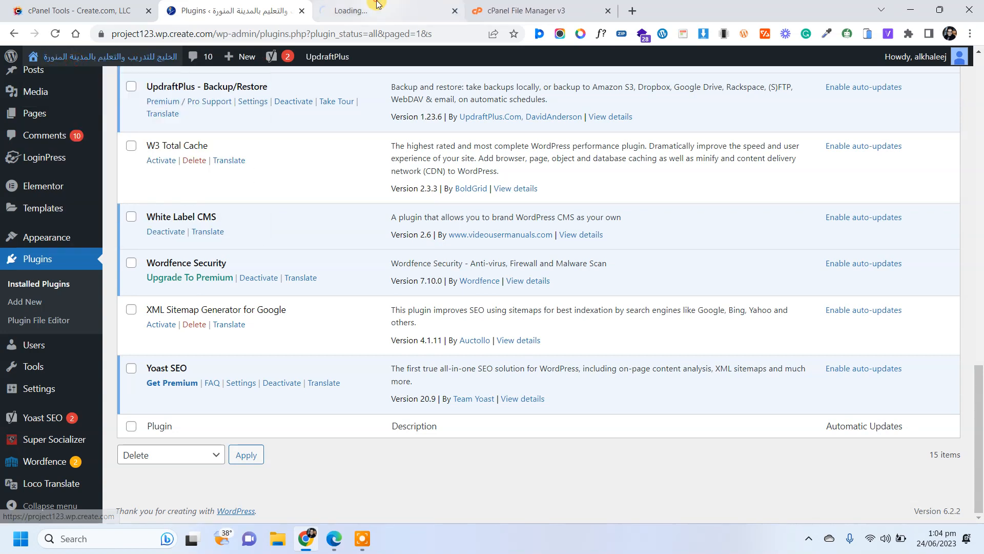
left_click(376, 11)
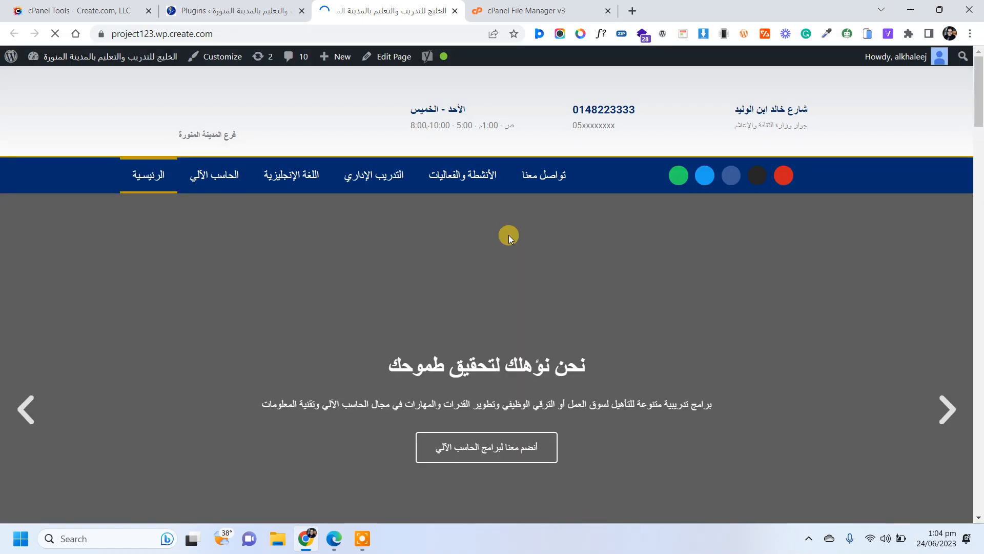
scroll(509, 263, "down", 15)
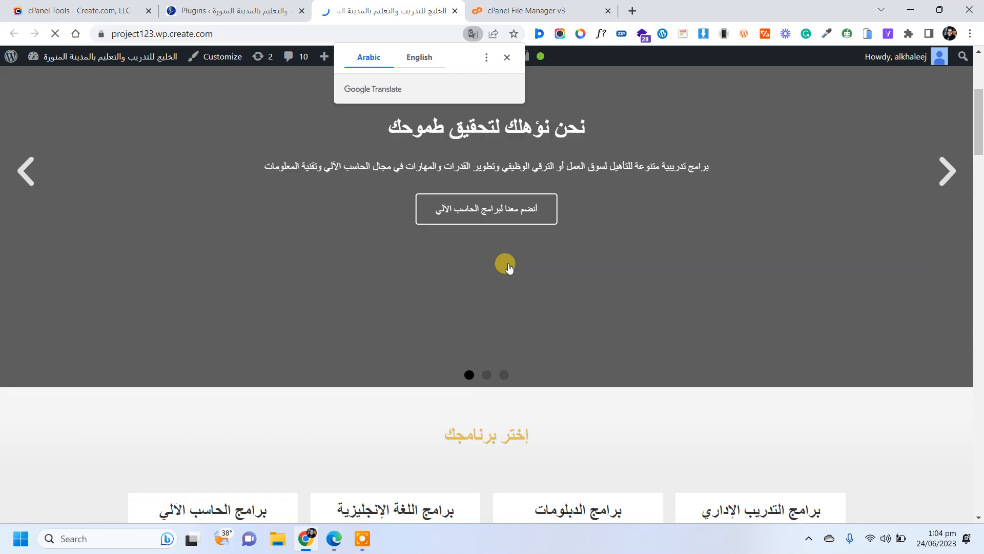
scroll(509, 263, "down", 15)
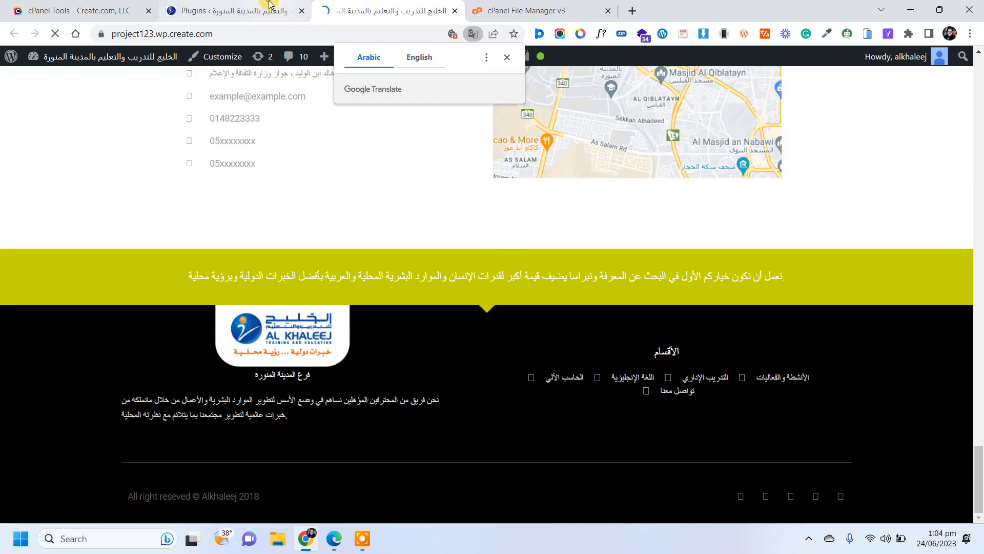
left_click(264, 5)
left_click(90, 5)
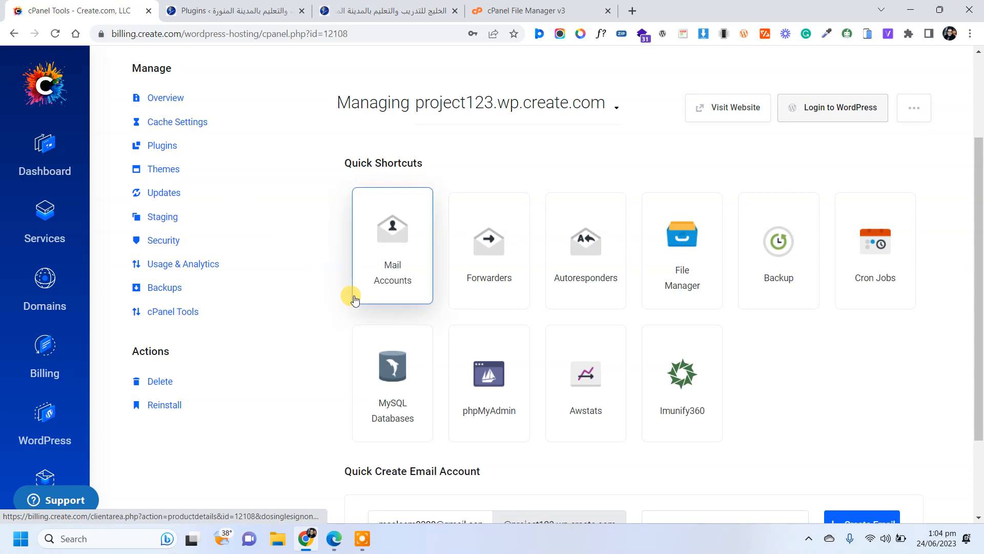